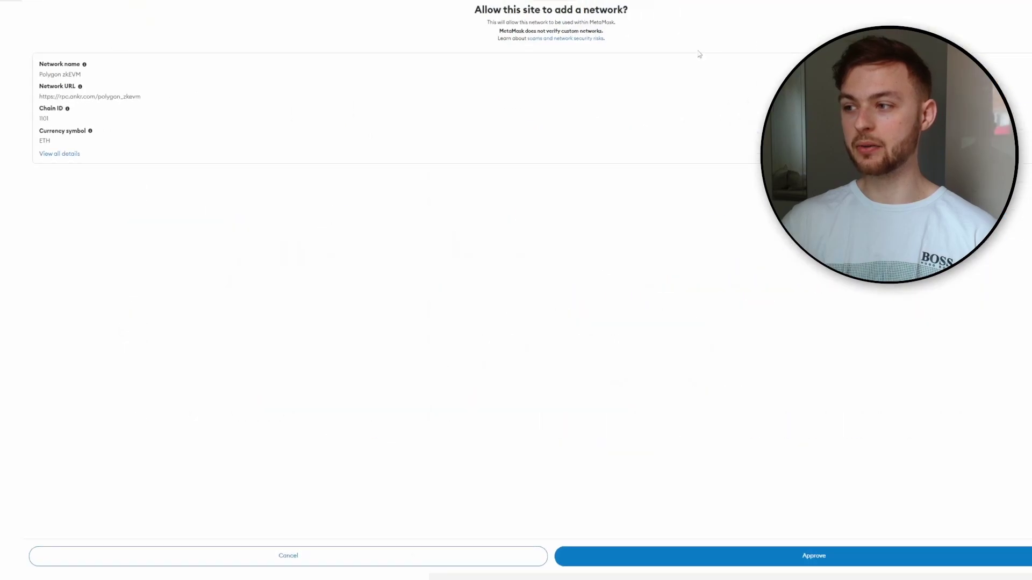
Approve adding the Polygon zkEVM network (chain ID 1101, ETH) to MetaMask.
{"action": "left_click", "coordinate": [789, 565]}
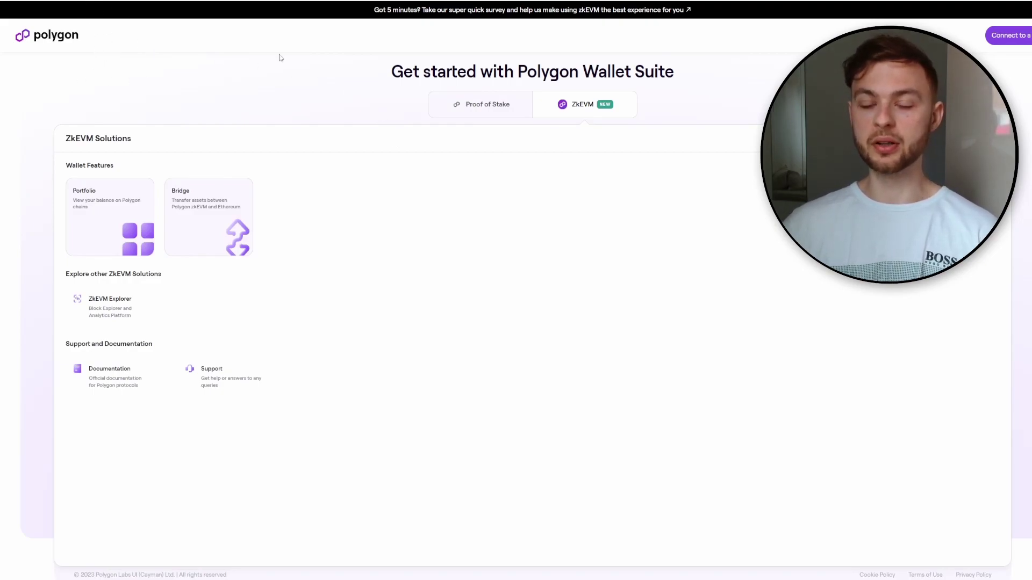
Connect the MetaMask account to Polygon Wallet Suite and open the zkEVM Bridge.
{"action": "left_click", "coordinate": [1010, 38]}
{"action": "left_click", "coordinate": [485, 407]}
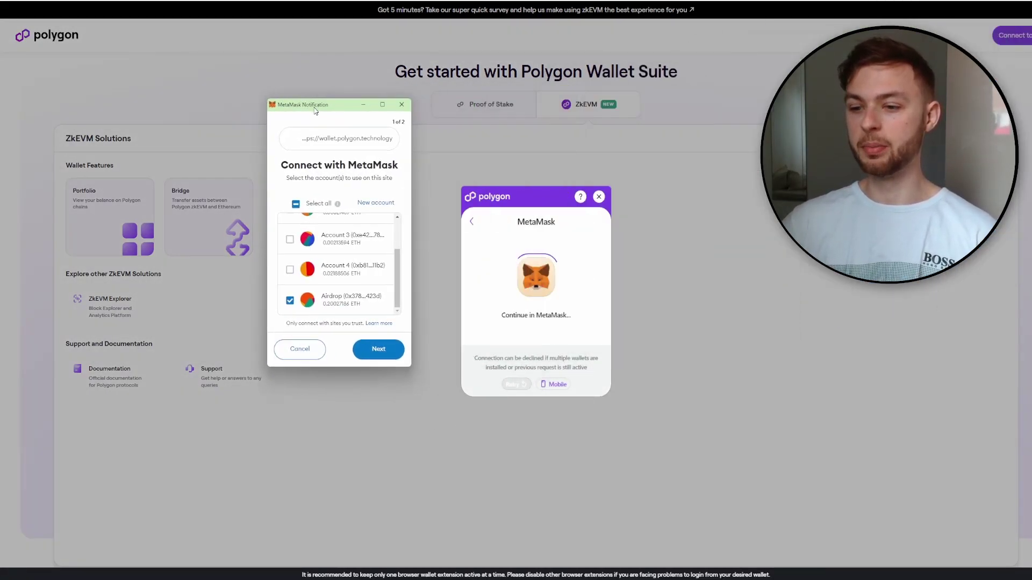
{"action": "left_click", "coordinate": [379, 349]}
{"action": "left_click", "coordinate": [382, 347]}
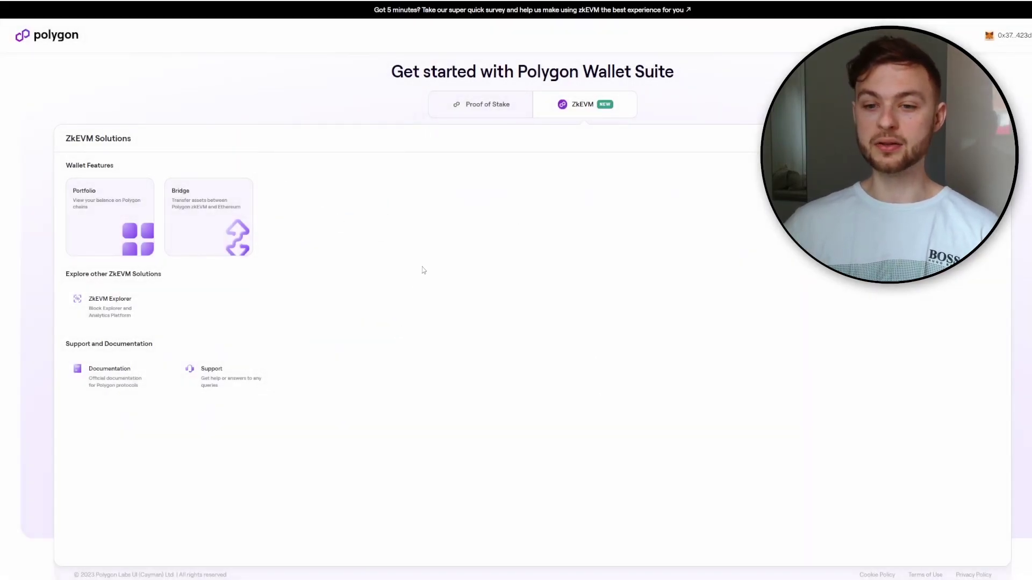
{"action": "left_click", "coordinate": [206, 253]}
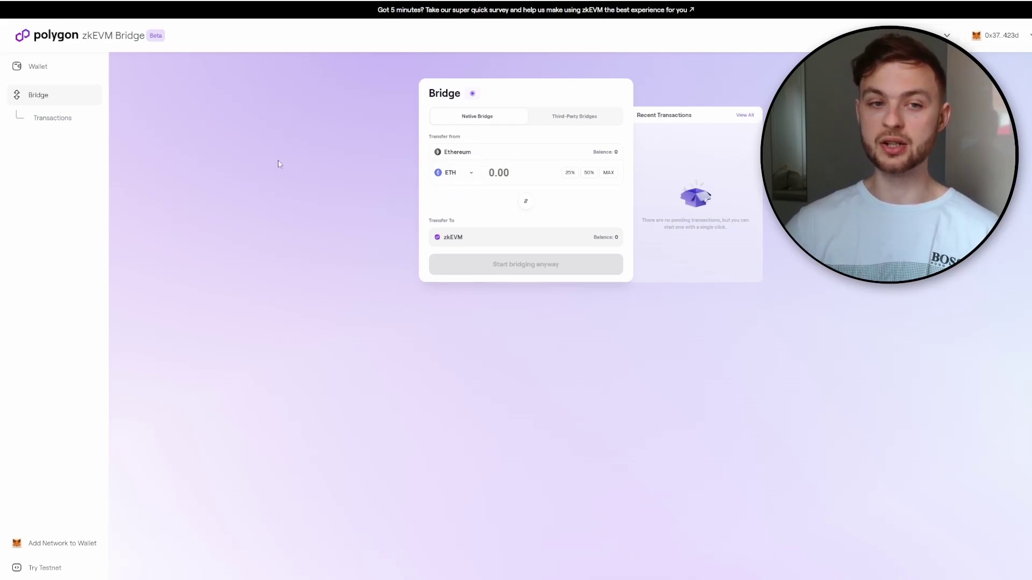
Bridge 0.1 ETH from Ethereum to zkEVM, entering 'I UNDERSTAND' to accept the beta warning.
{"action": "left_click", "coordinate": [520, 169]}
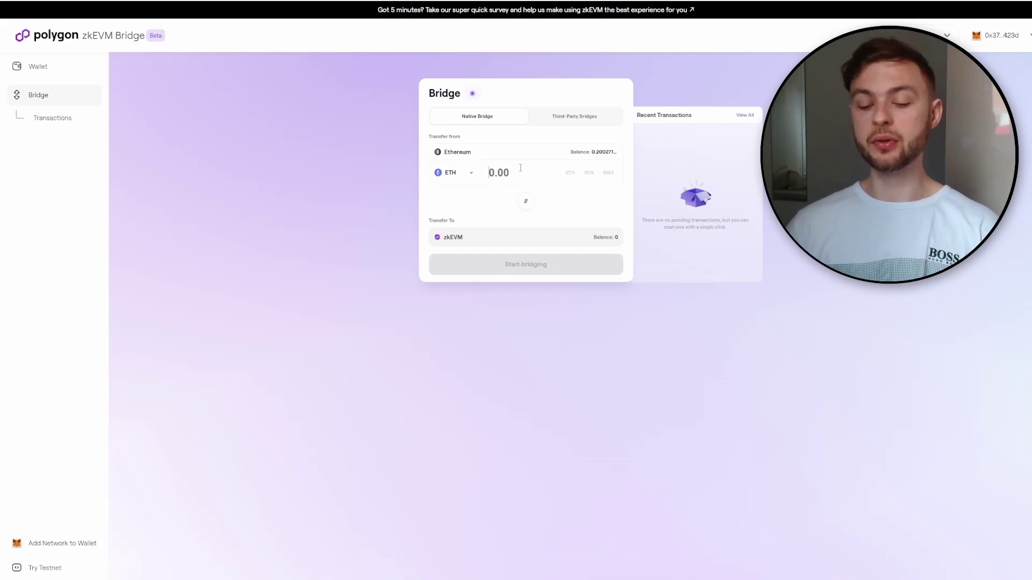
{"action": "type", "text": ".1"}
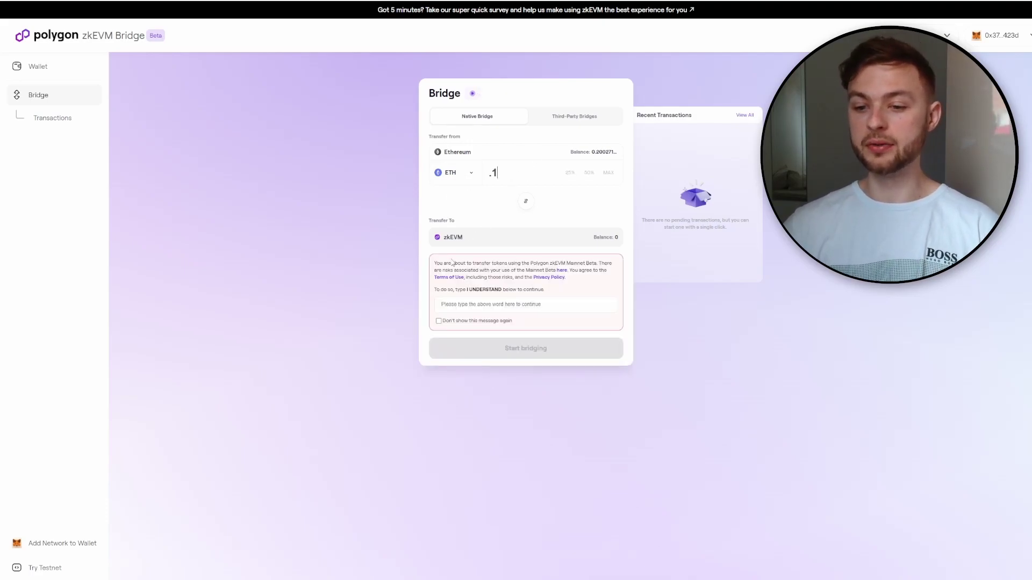
{"action": "left_click", "coordinate": [456, 303]}
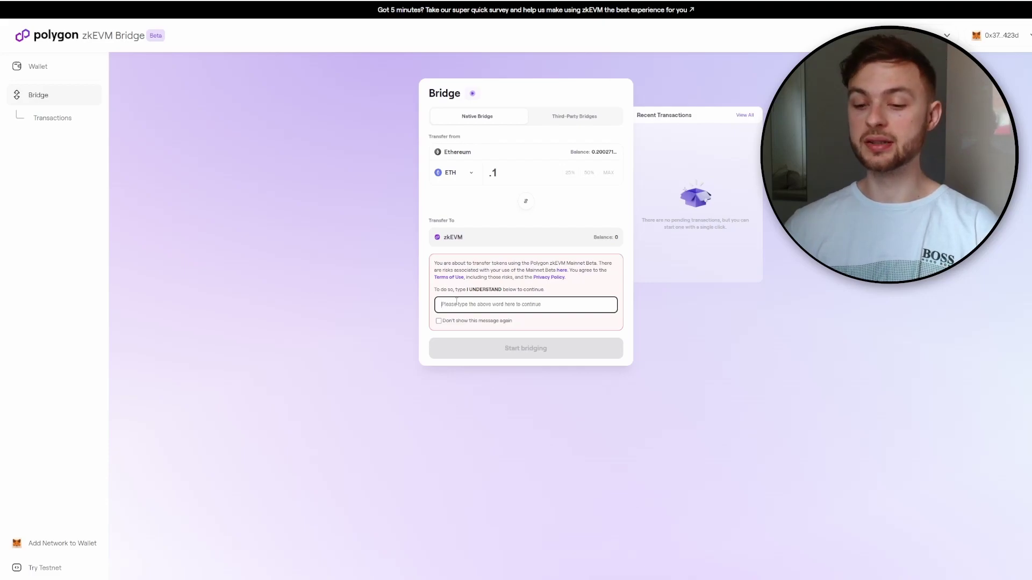
{"action": "type", "text": "I UNDERSTAND"}
{"action": "left_click", "coordinate": [536, 349]}
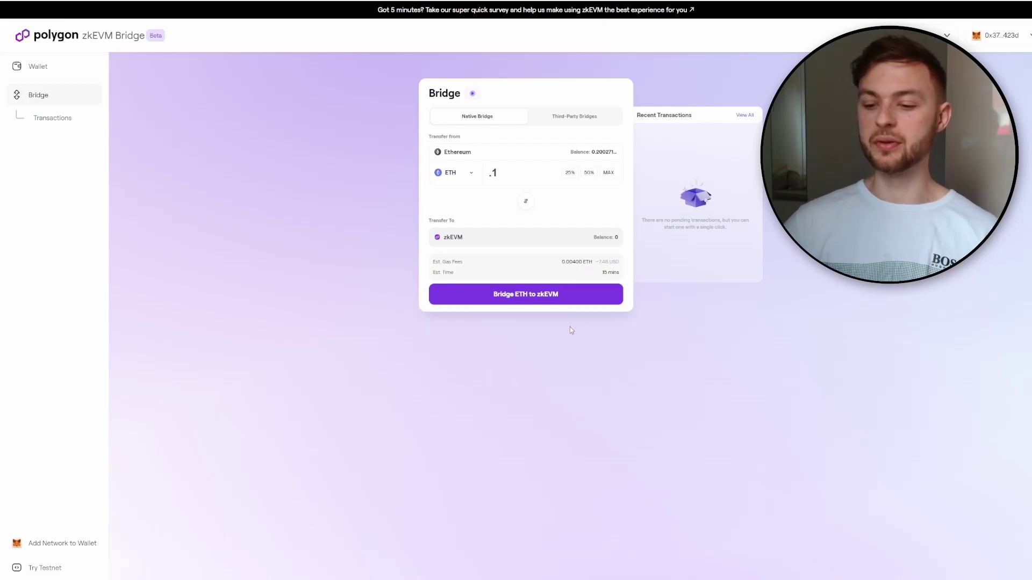
{"action": "left_click", "coordinate": [516, 294]}
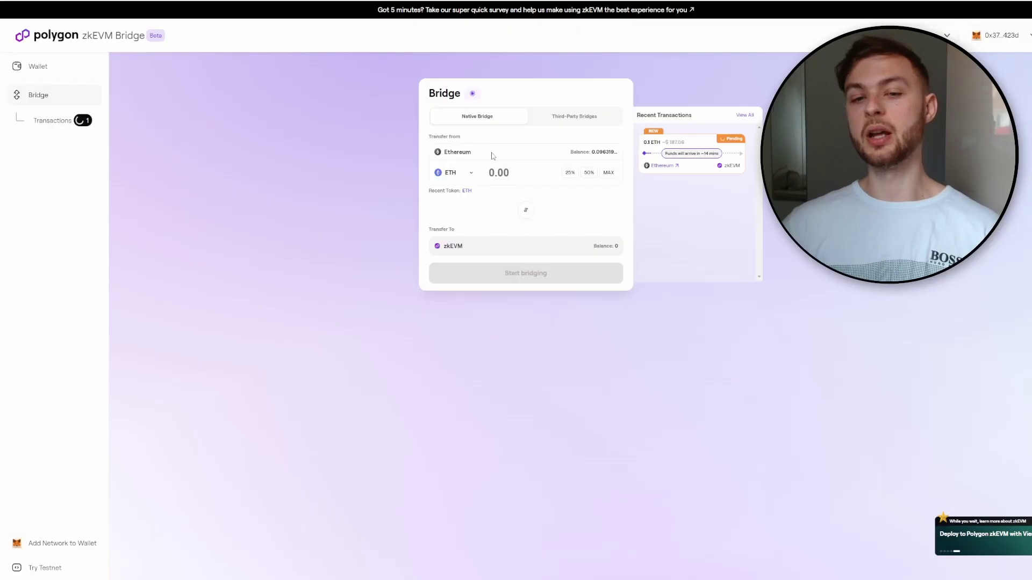
Show the Third-Party Bridges list to reach Orbiter's bridge.
{"action": "left_click", "coordinate": [567, 119]}
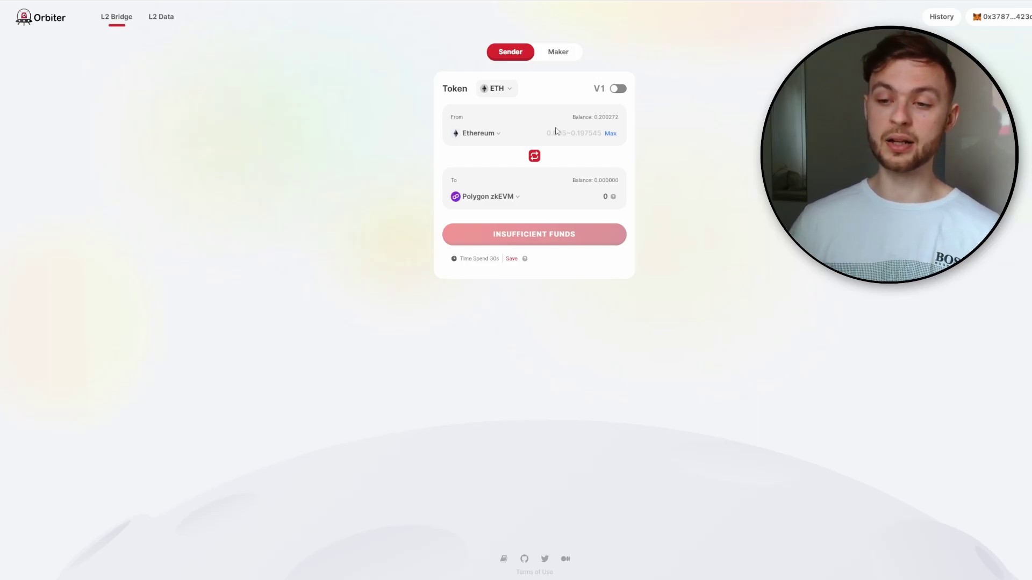
Send 0.01 ETH through Orbiter from Ethereum to Polygon zkEVM and confirm it in MetaMask.
{"action": "left_click", "coordinate": [574, 130]}
{"action": "type", "text": "0.01"}
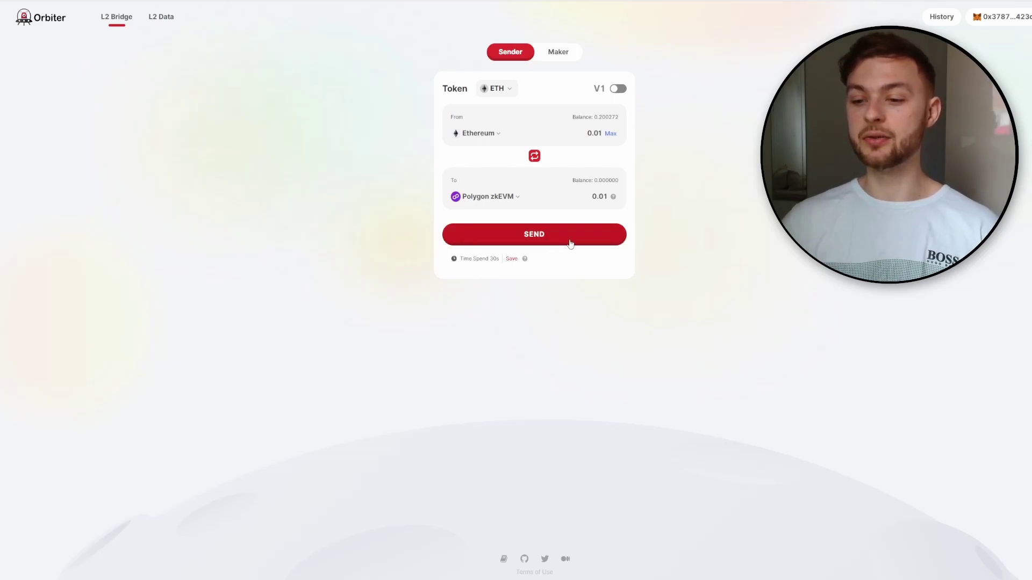
{"action": "left_click", "coordinate": [535, 241]}
{"action": "left_click", "coordinate": [540, 284]}
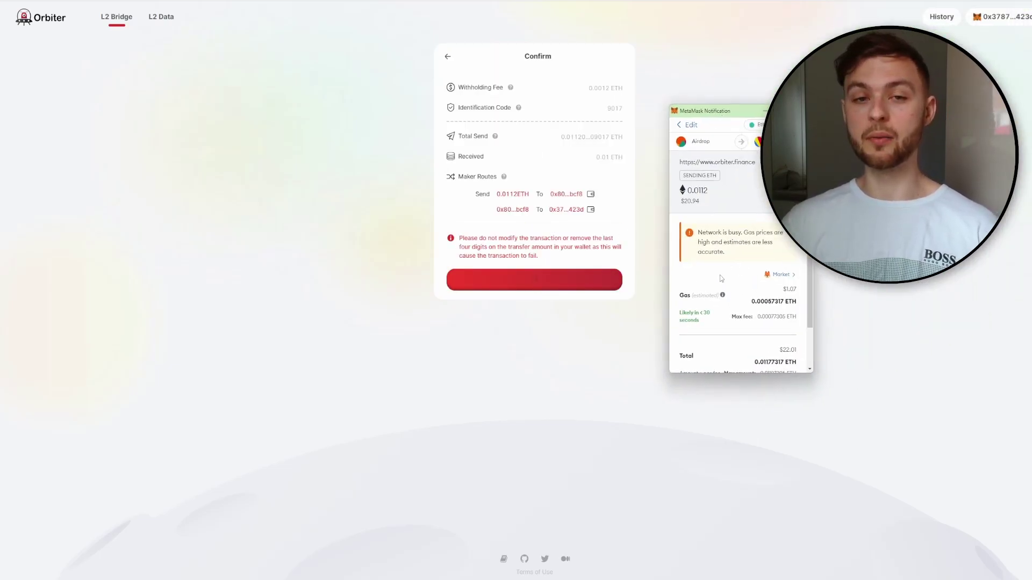
{"action": "scroll", "coordinate": [767, 323], "scroll_direction": "down", "scroll_amount": 1}
{"action": "scroll", "coordinate": [767, 323], "scroll_direction": "down", "scroll_amount": 3}
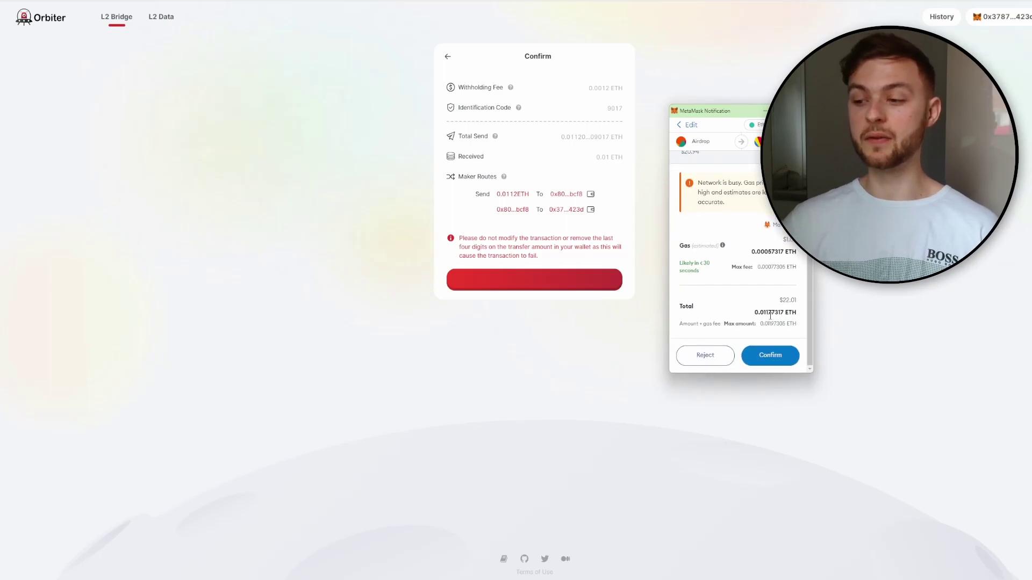
{"action": "left_click", "coordinate": [782, 355]}
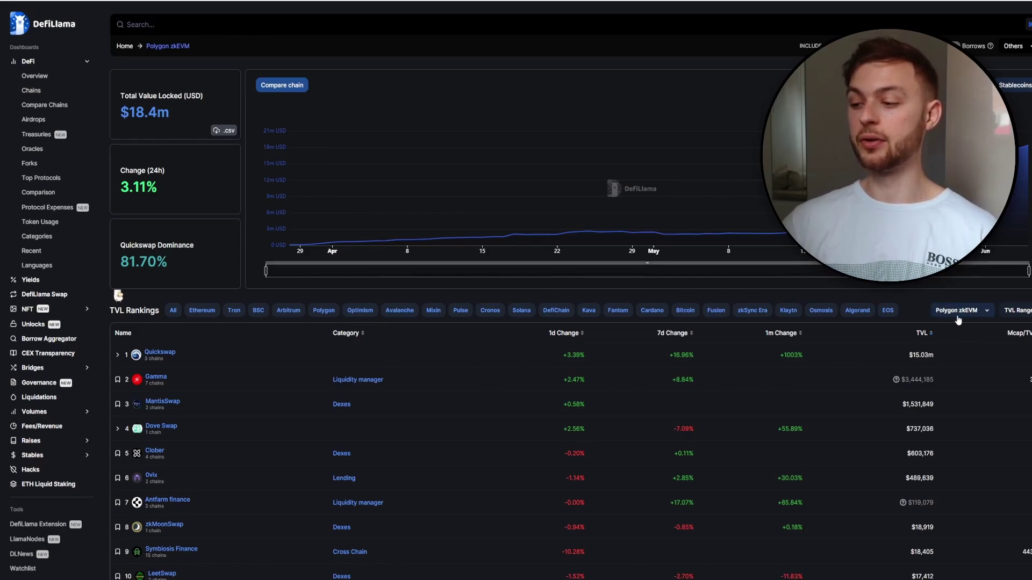
Check the chain dropdown and scroll DefiLlama's Polygon zkEVM TVL rankings table.
{"action": "left_click", "coordinate": [987, 311]}
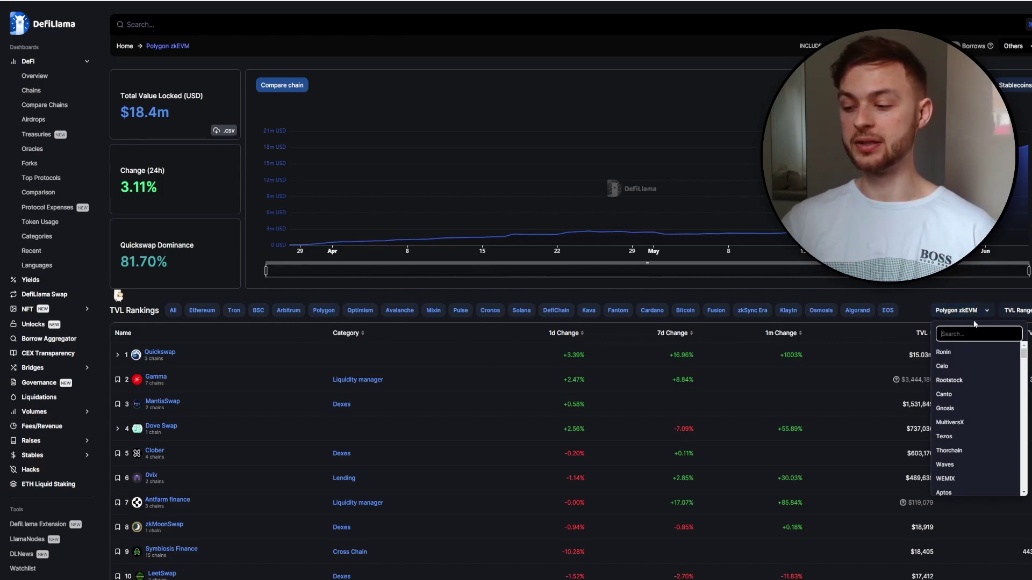
{"action": "left_click", "coordinate": [918, 329]}
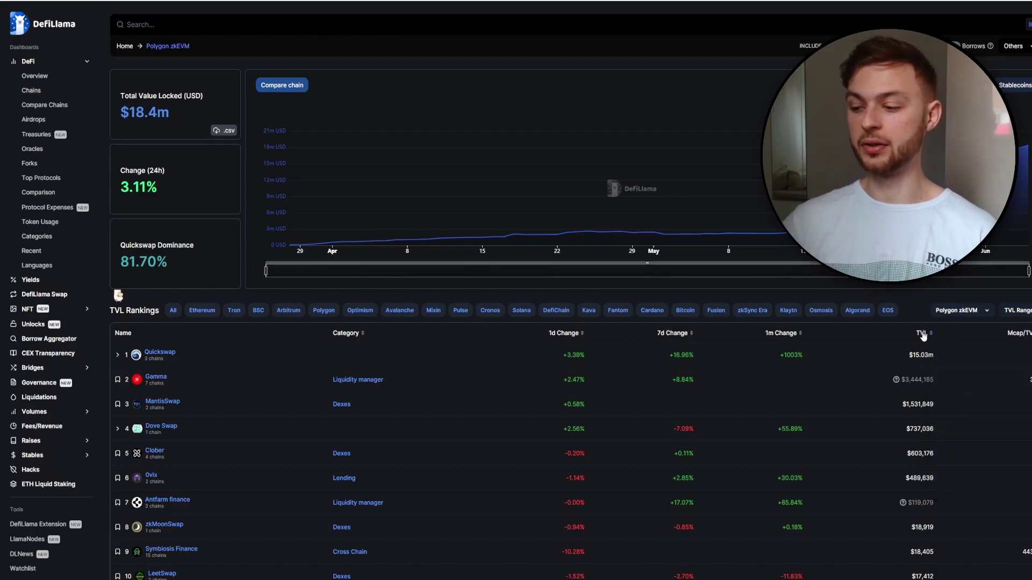
{"action": "scroll", "coordinate": [171, 337], "scroll_direction": "down", "scroll_amount": 3}
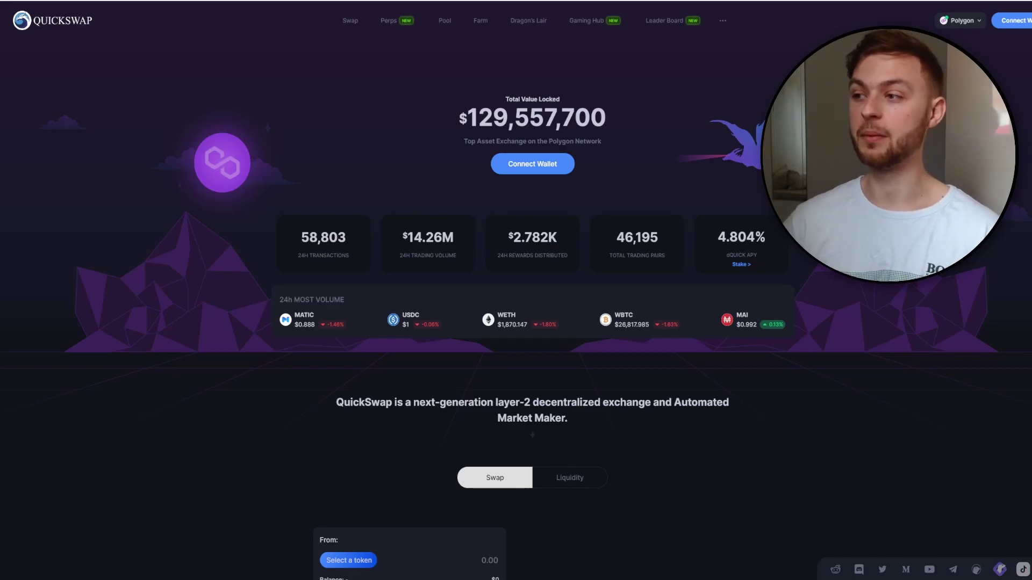
Connect MetaMask to QuickSwap and set 50% of the ETH balance, 0.05 ETH, to swap.
{"action": "left_click", "coordinate": [1019, 22]}
{"action": "left_click", "coordinate": [454, 131]}
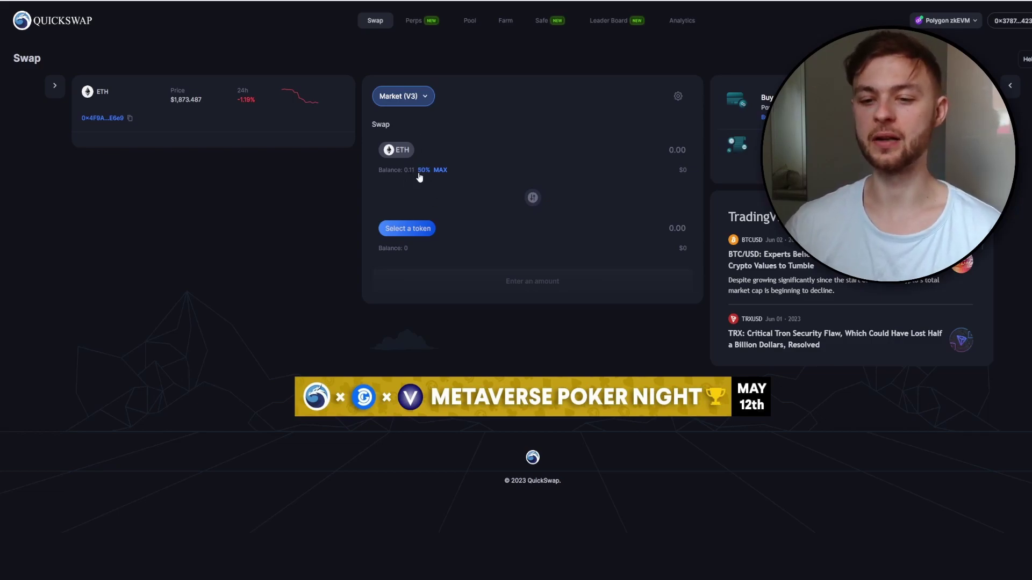
{"action": "left_click", "coordinate": [419, 170]}
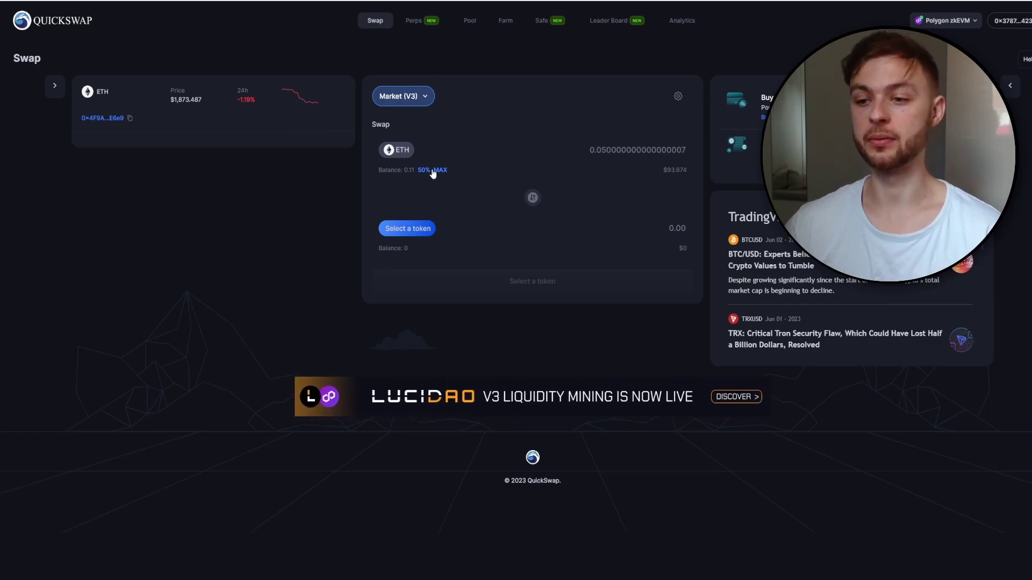
Wrap 0.05 ETH into WETH and confirm it in MetaMask.
{"action": "left_click", "coordinate": [403, 229]}
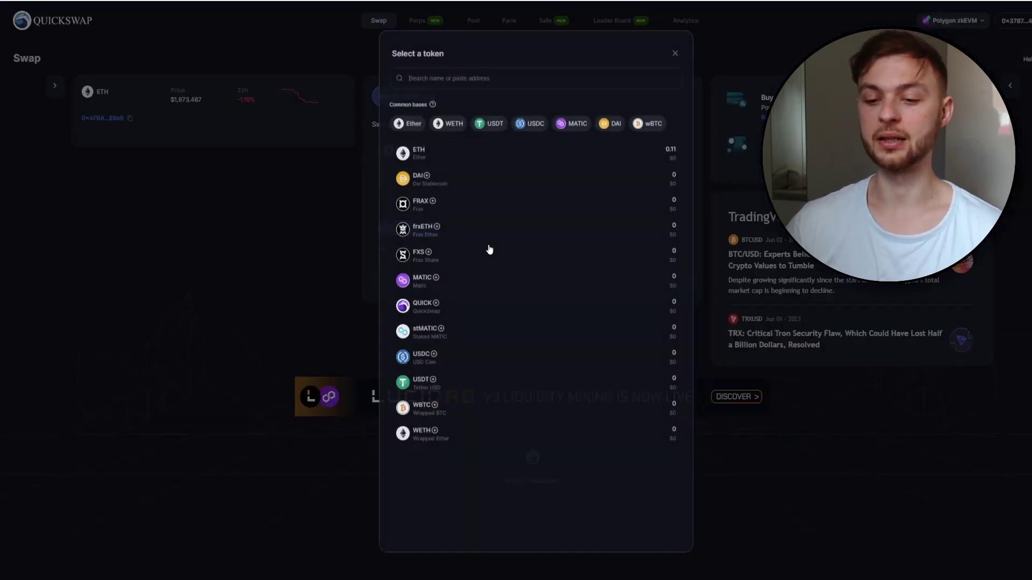
{"action": "left_click", "coordinate": [444, 128]}
{"action": "left_click", "coordinate": [488, 280]}
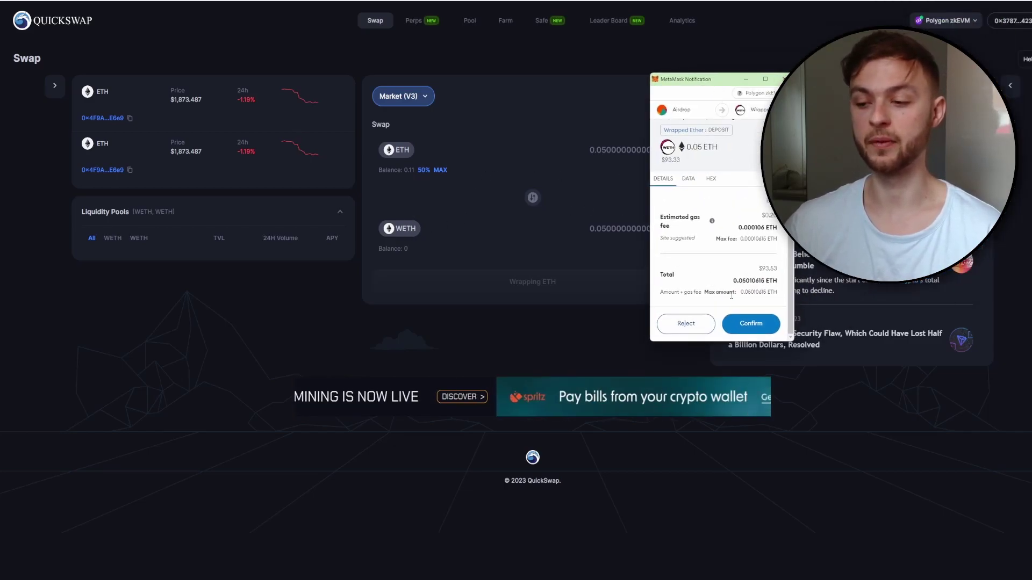
{"action": "left_click", "coordinate": [744, 325]}
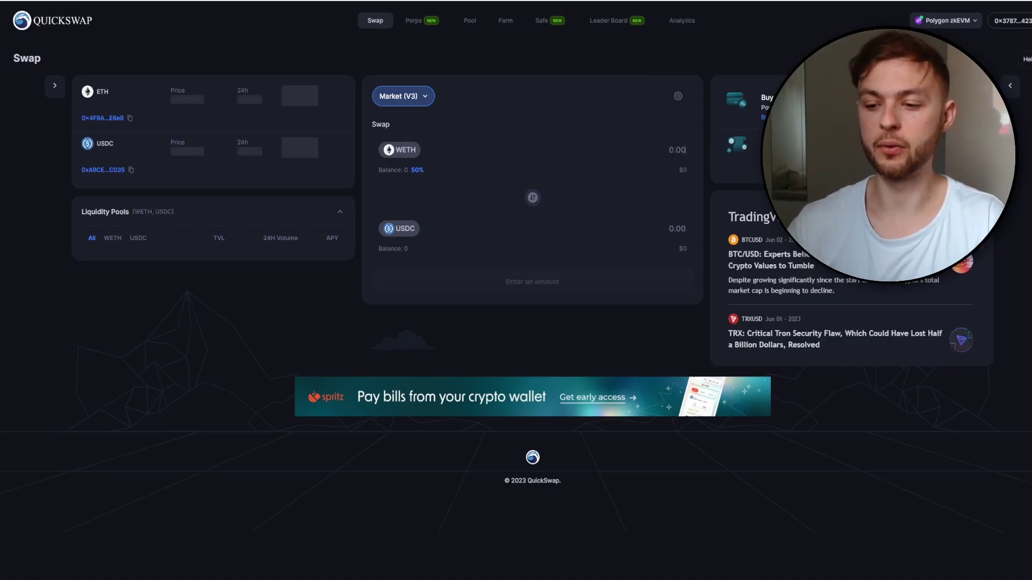
Set up a swap of 0.05 WETH for USDT.
{"action": "type", "text": "0.05"}
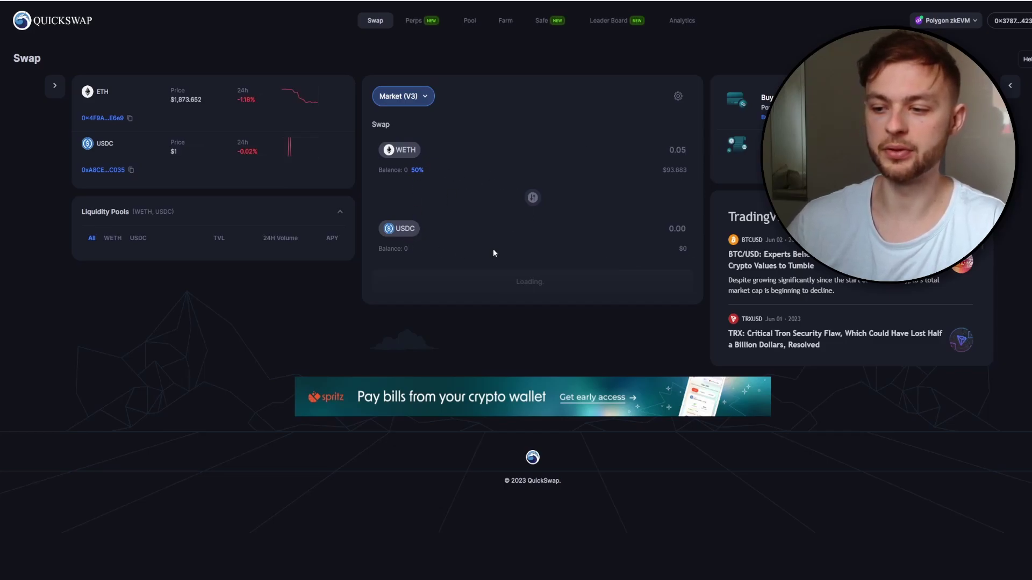
{"action": "left_click", "coordinate": [408, 234]}
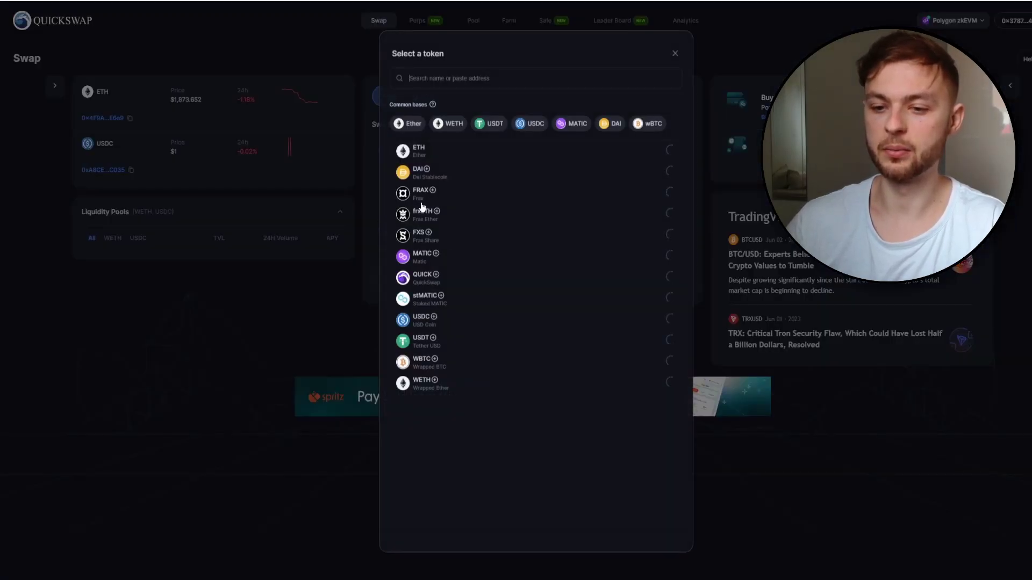
{"action": "left_click", "coordinate": [485, 131]}
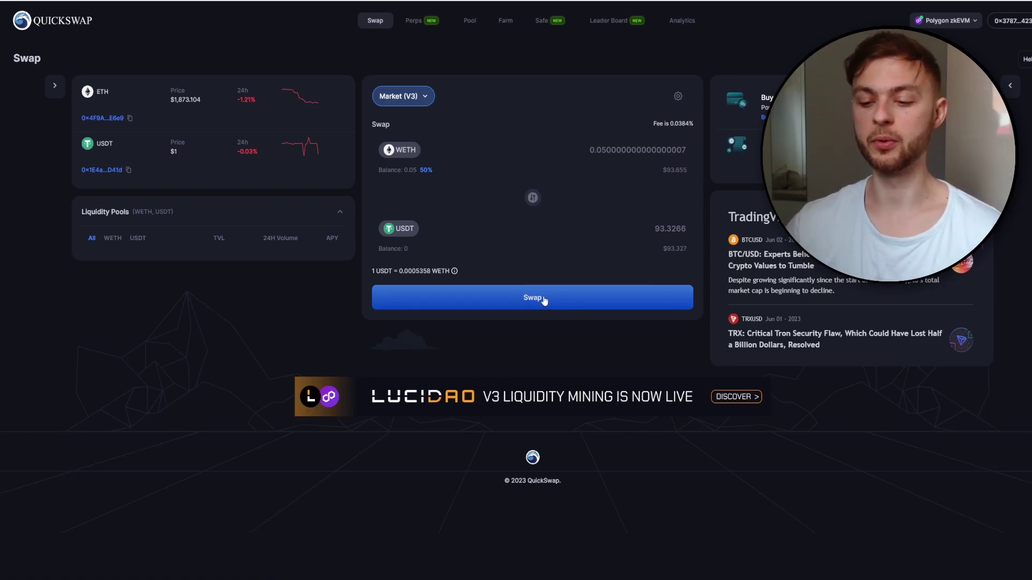
Confirm the 0.05 WETH to USDT swap, then switch the pair to ETH to USDC.
{"action": "left_click", "coordinate": [544, 300]}
{"action": "left_click", "coordinate": [535, 399]}
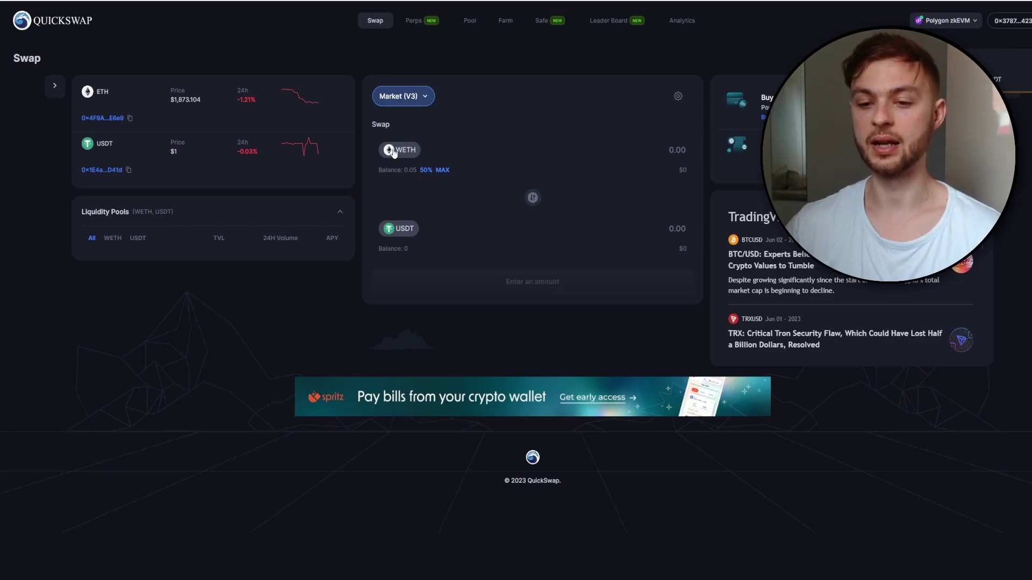
{"action": "left_click", "coordinate": [395, 153]}
{"action": "left_click", "coordinate": [452, 161]}
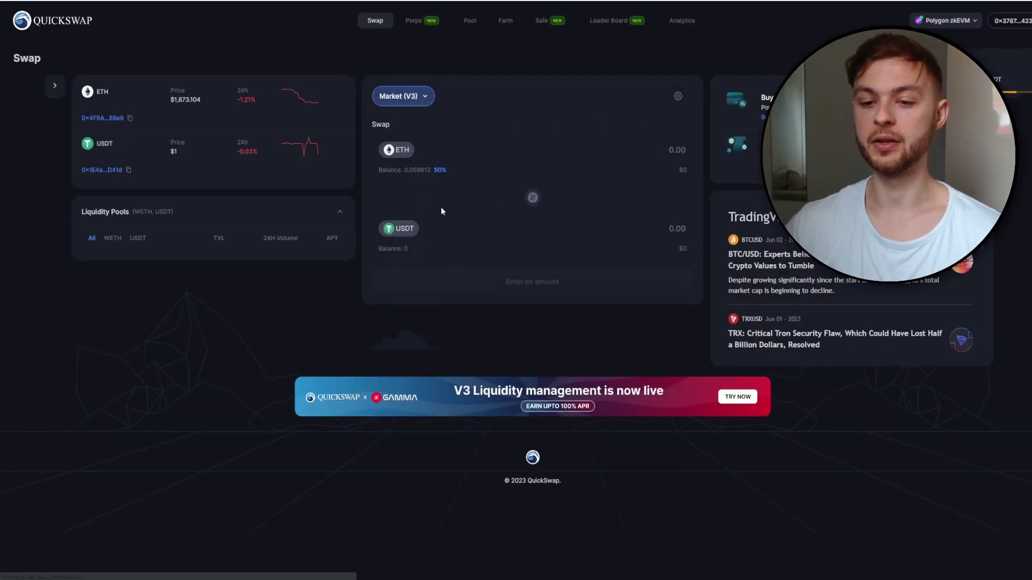
{"action": "left_click", "coordinate": [408, 232]}
{"action": "left_click", "coordinate": [459, 323]}
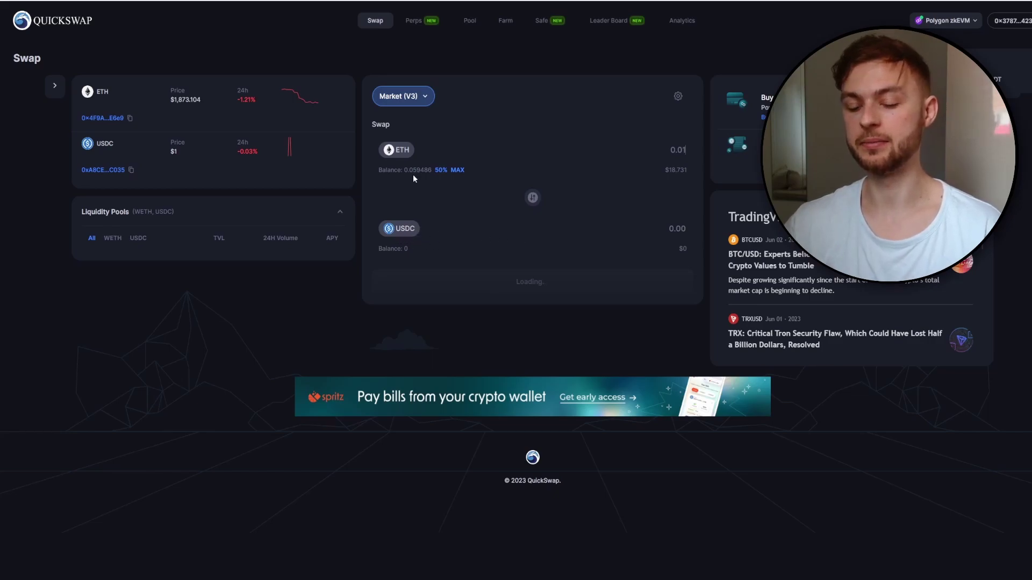
{"action": "key", "text": "BackSpace"}
{"action": "key", "text": "BackSpace"}
{"action": "key", "text": "BackSpace"}
{"action": "key", "text": "BackSpace"}
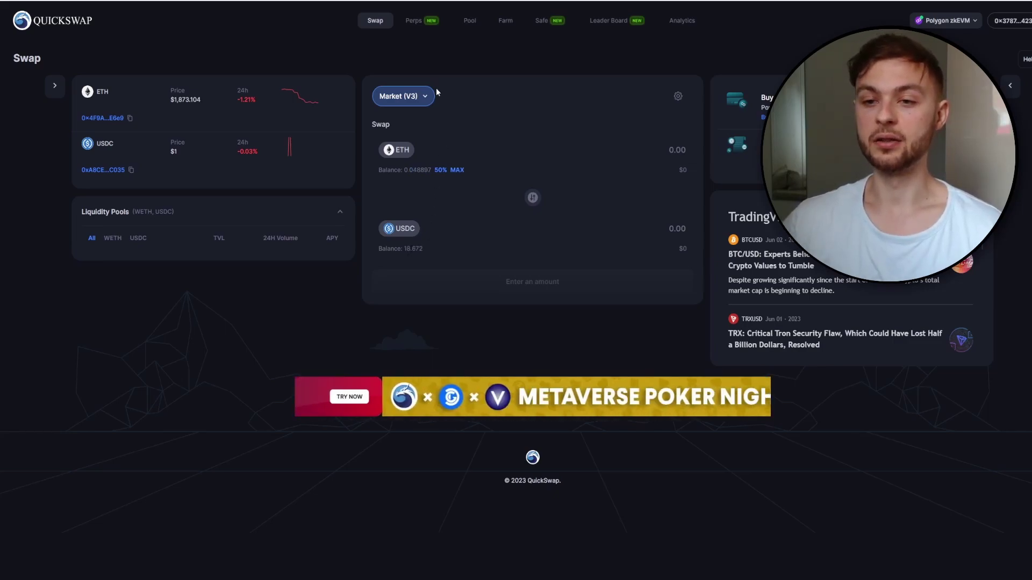
Select the ETH/USDC pair on QuickSwap's liquidity pool page.
{"action": "left_click", "coordinate": [469, 23]}
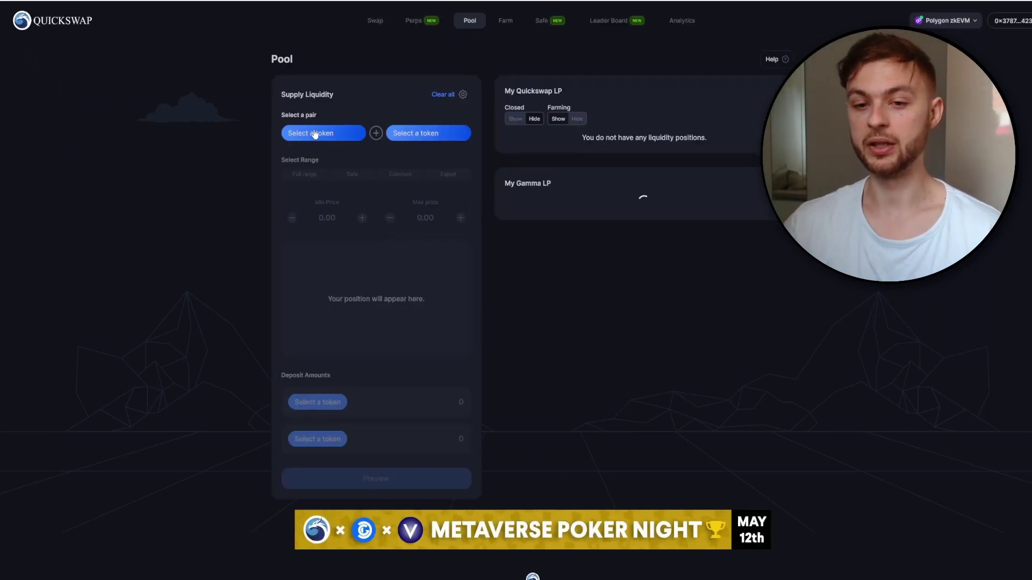
{"action": "left_click", "coordinate": [314, 134]}
{"action": "left_click", "coordinate": [458, 155]}
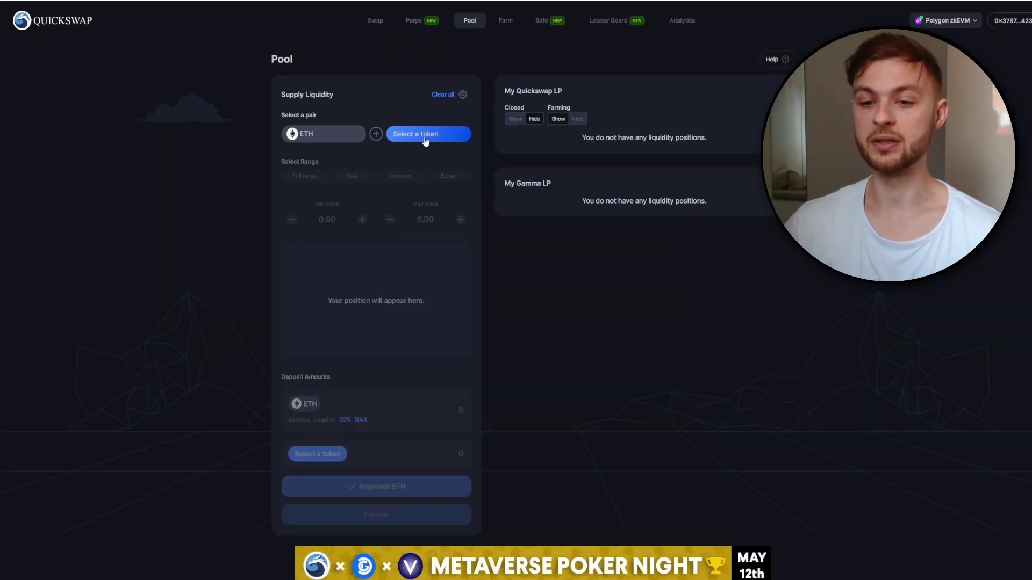
{"action": "left_click", "coordinate": [441, 133]}
{"action": "left_click", "coordinate": [462, 185]}
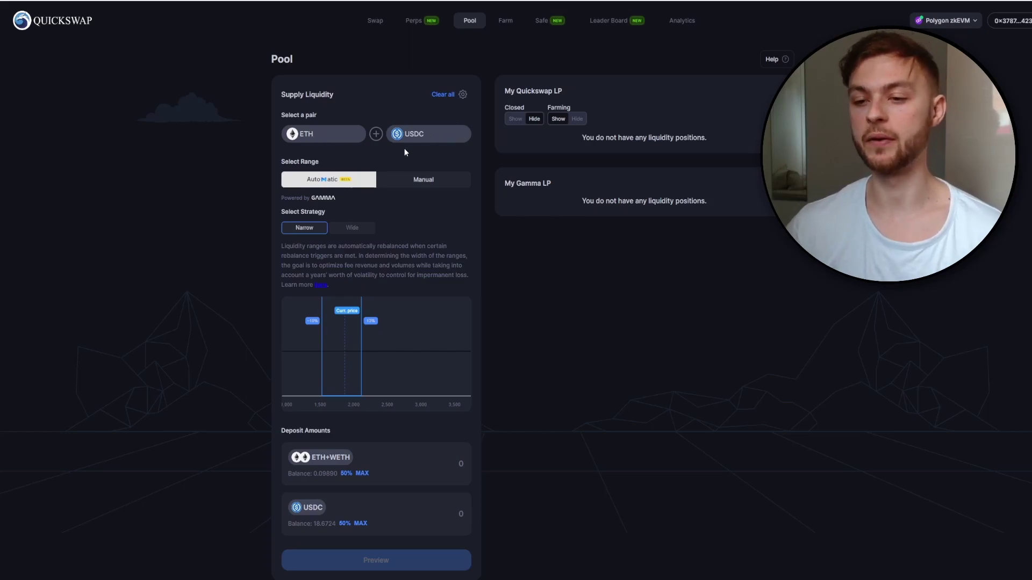
Enter a 2 USDC deposit, approve the 2 USDC spending cap, and approve WETH.
{"action": "scroll", "coordinate": [251, 240], "scroll_direction": "down", "scroll_amount": 3}
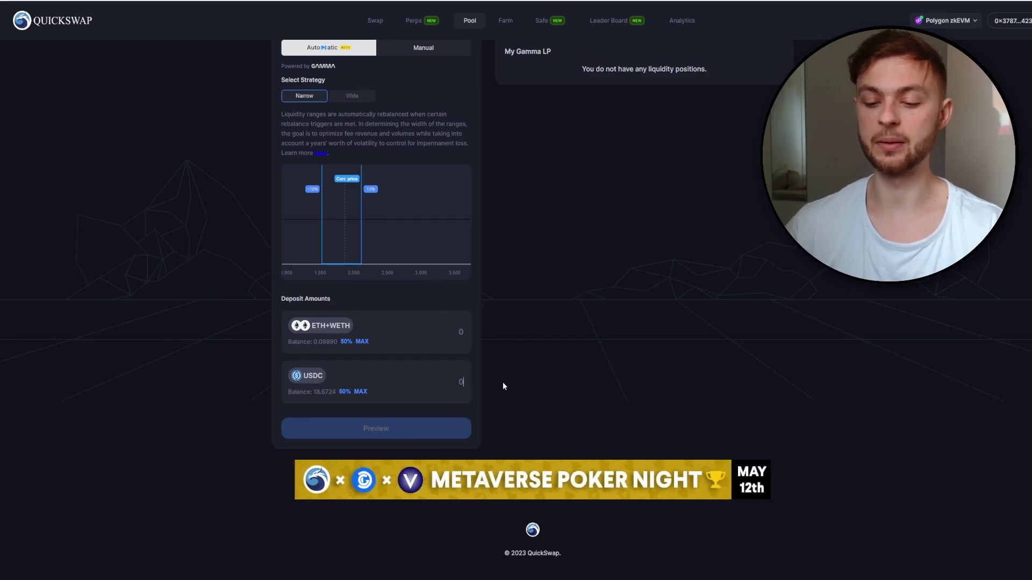
{"action": "type", "text": "2"}
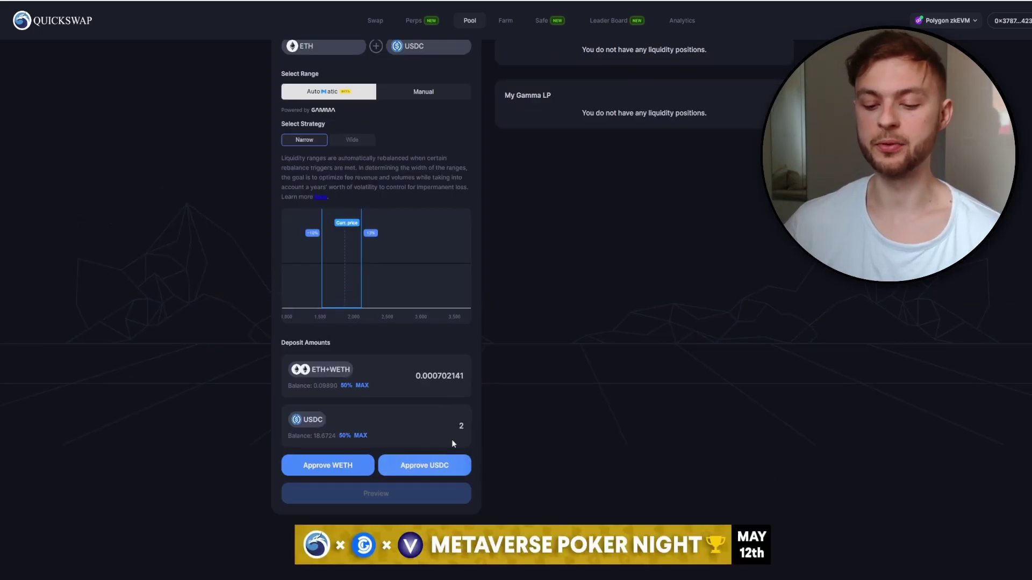
{"action": "left_click", "coordinate": [417, 464]}
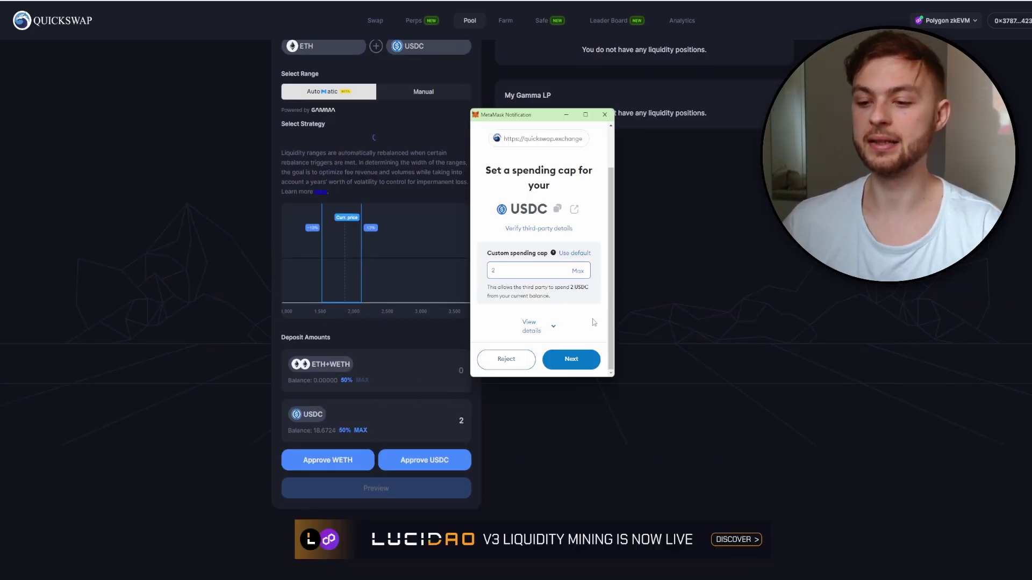
{"action": "left_click", "coordinate": [570, 368]}
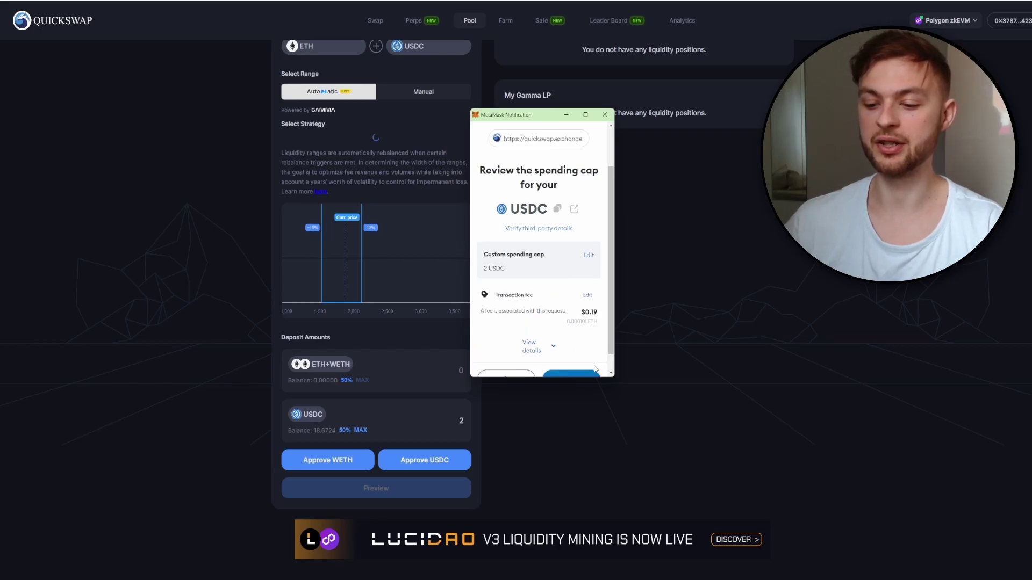
{"action": "left_click", "coordinate": [571, 368]}
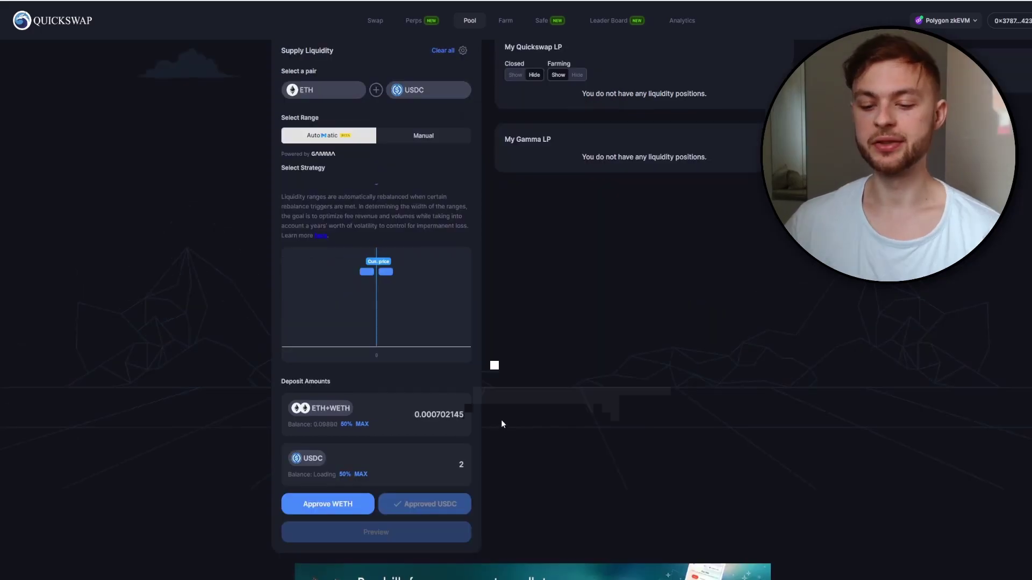
{"action": "left_click", "coordinate": [333, 508]}
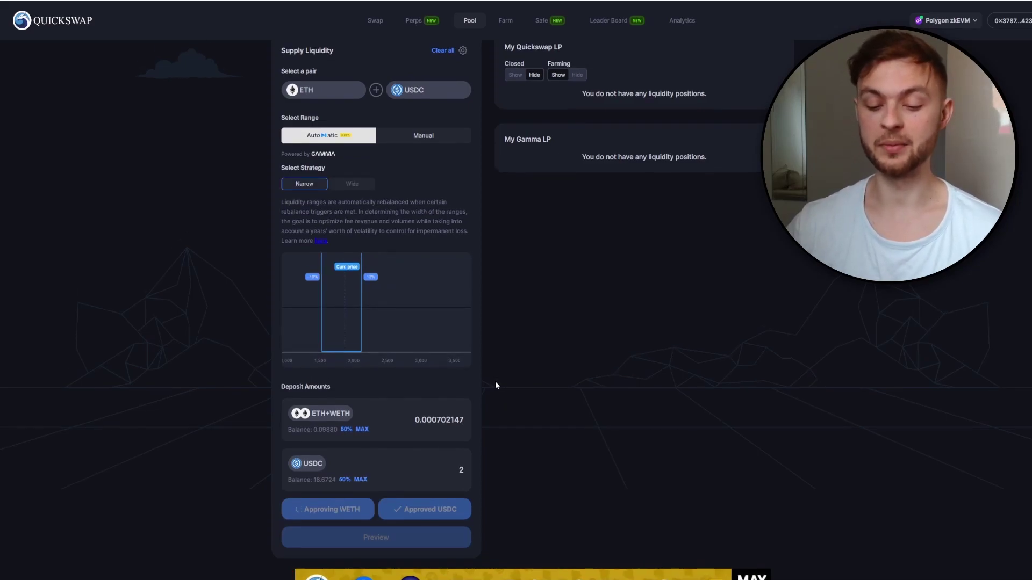
{"action": "left_click", "coordinate": [390, 21]}
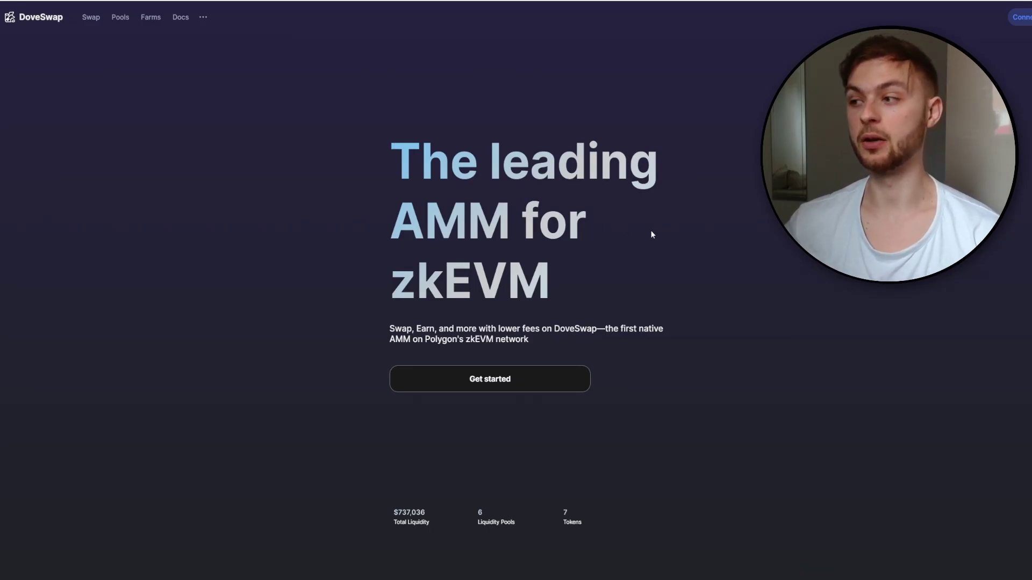
Connect the MetaMask wallet account to DoveSwap.
{"action": "left_click", "coordinate": [1020, 17]}
{"action": "left_click", "coordinate": [972, 48]}
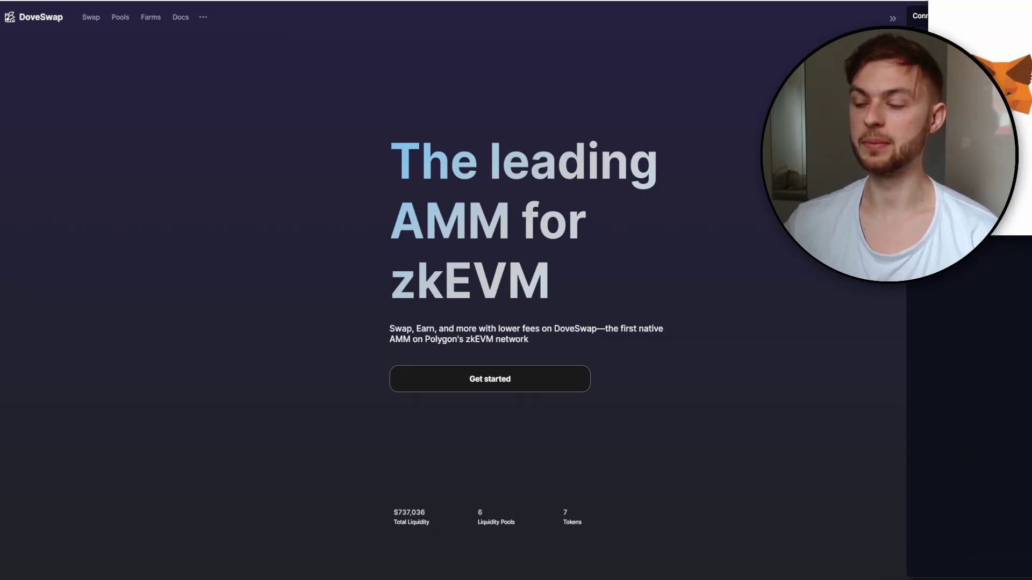
{"action": "left_click", "coordinate": [744, 354]}
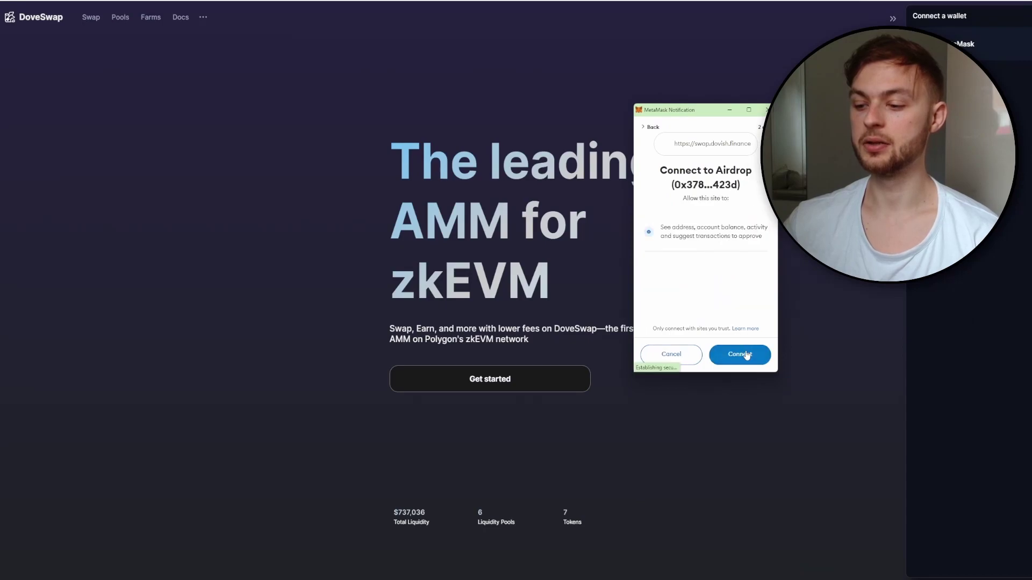
{"action": "left_click", "coordinate": [742, 354]}
Set up a USDC-to-ETH swap (18.672405 USDC for 0.00996 ETH) and approve USDC spending.
{"action": "left_click", "coordinate": [490, 381]}
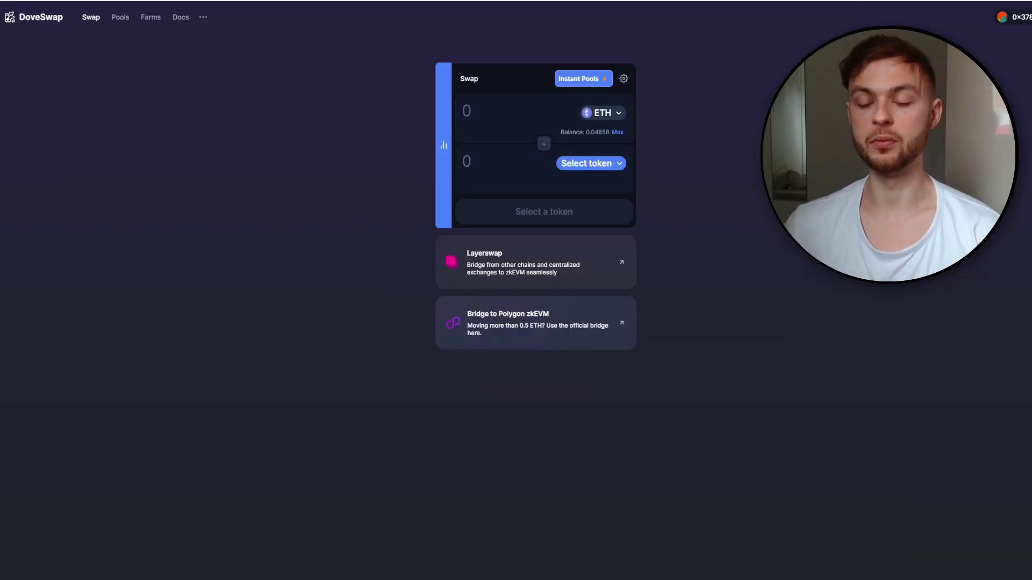
{"action": "left_click", "coordinate": [599, 113]}
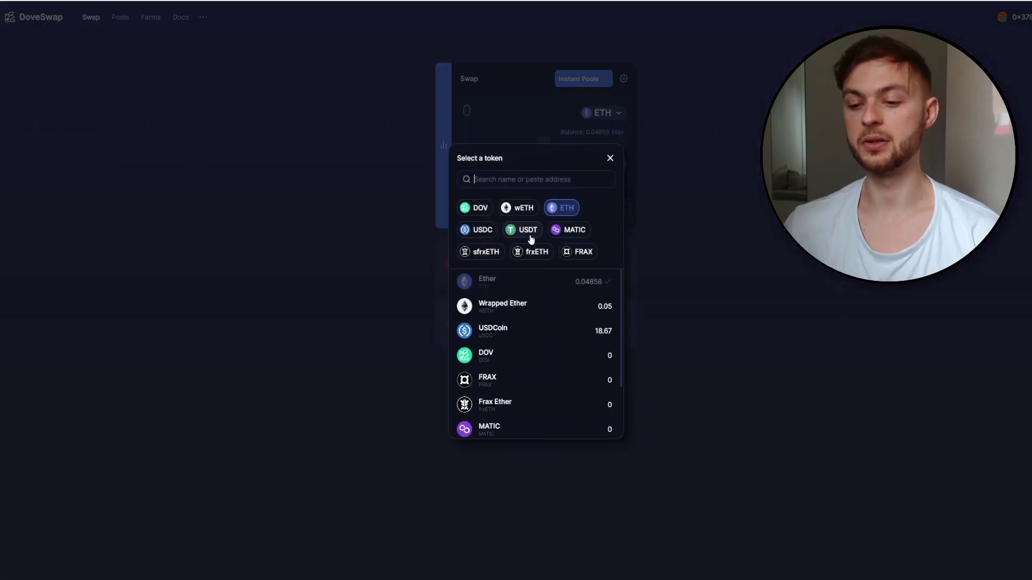
{"action": "left_click", "coordinate": [566, 332]}
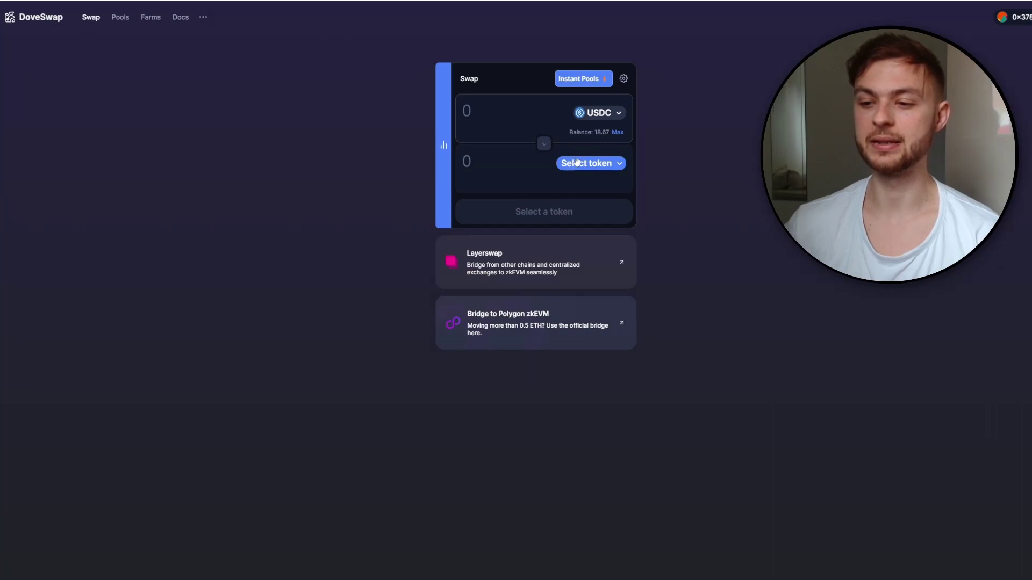
{"action": "left_click", "coordinate": [580, 165]}
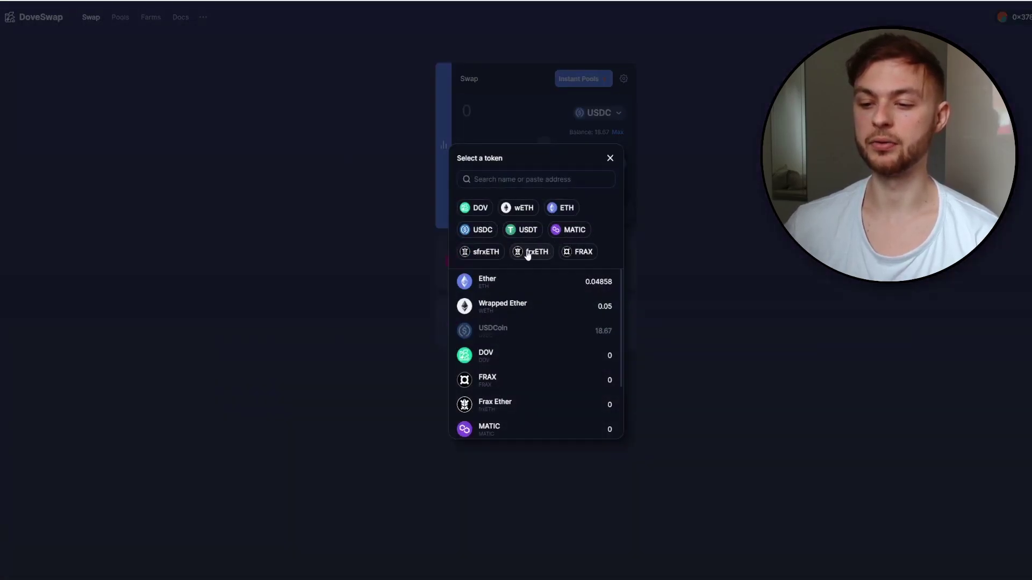
{"action": "left_click", "coordinate": [535, 282]}
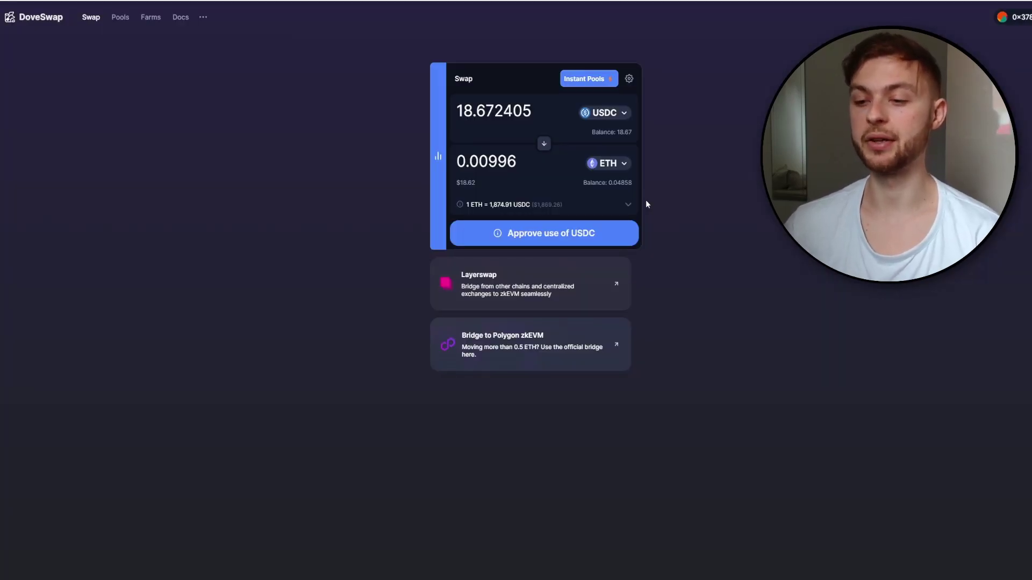
{"action": "left_click", "coordinate": [548, 242]}
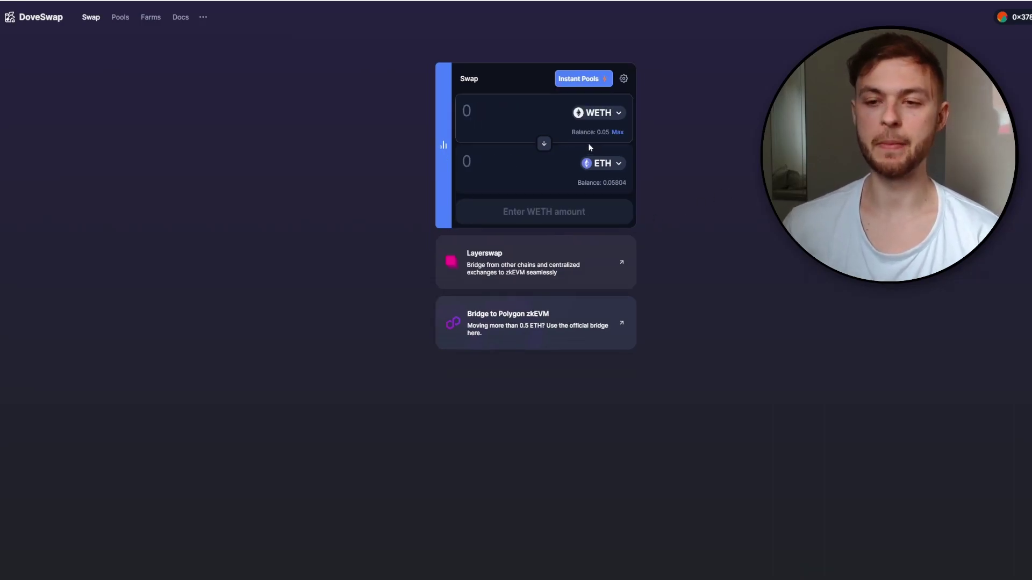
Unwrap the full 0.05 WETH balance, confirming in MetaMask, then confirm the 0.05 ETH→105.504 MATIC swap.
{"action": "left_click", "coordinate": [616, 133]}
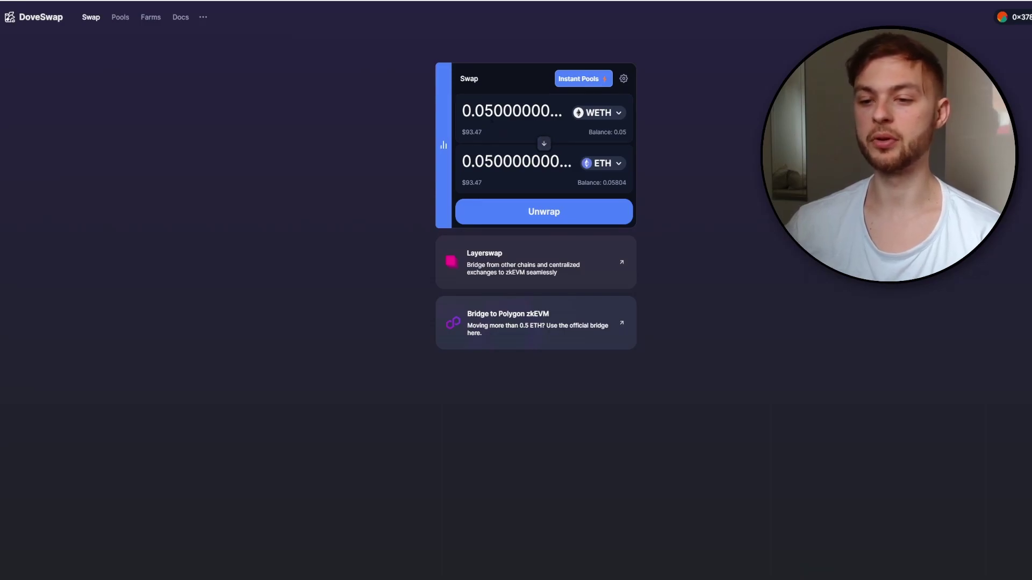
{"action": "left_click", "coordinate": [551, 214]}
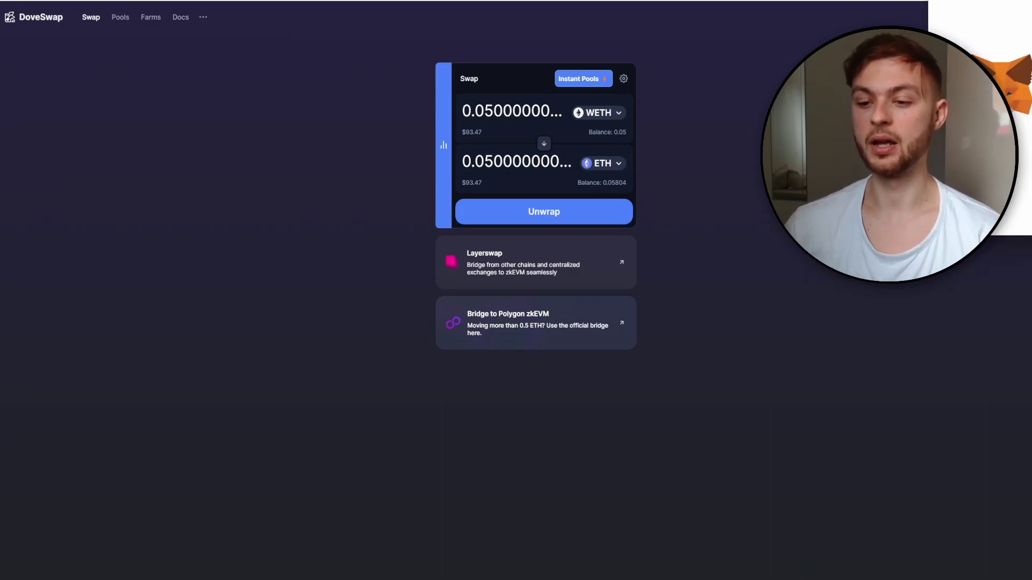
{"action": "left_click", "coordinate": [1024, 217]}
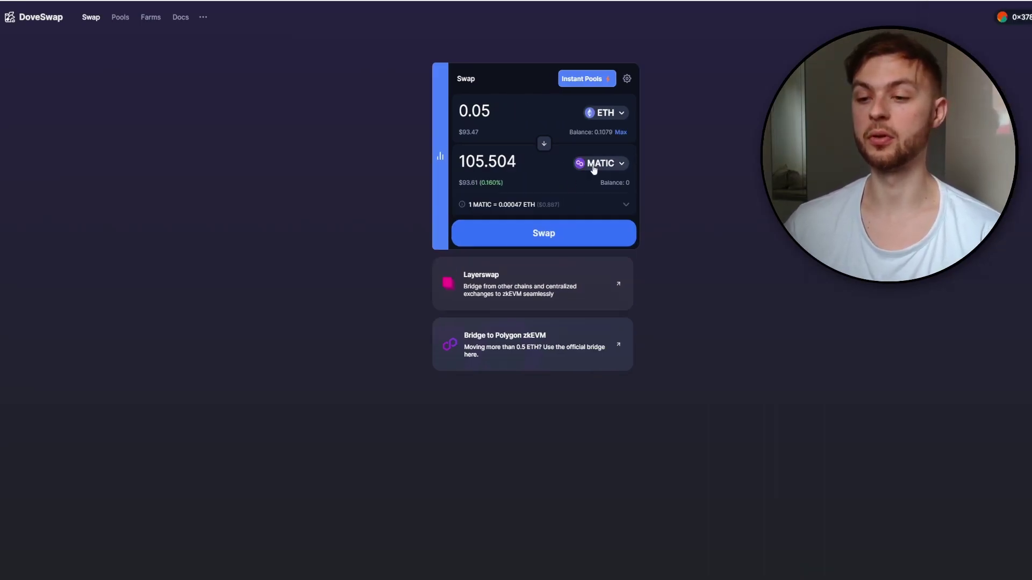
{"action": "left_click", "coordinate": [549, 236]}
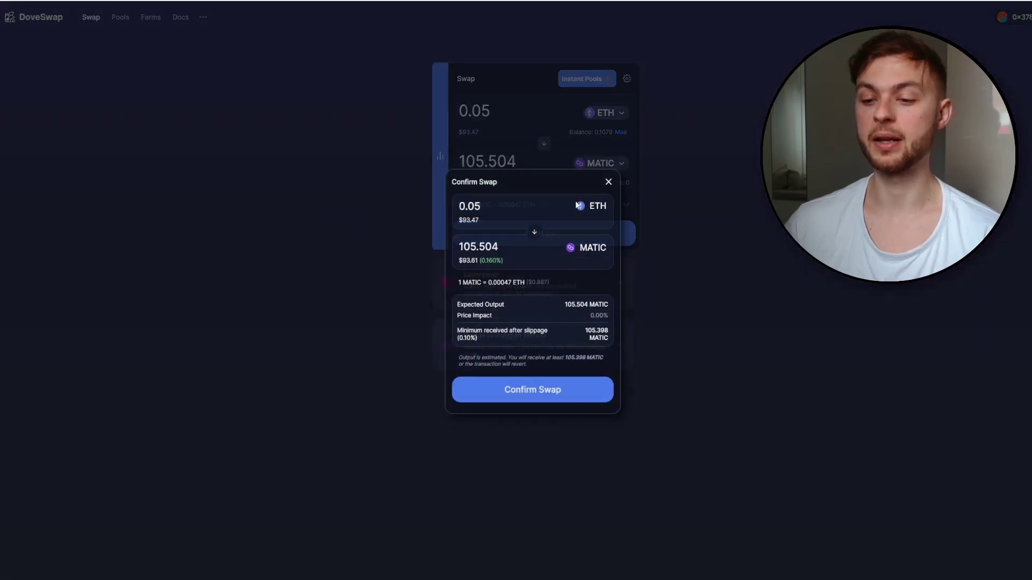
{"action": "left_click", "coordinate": [521, 391]}
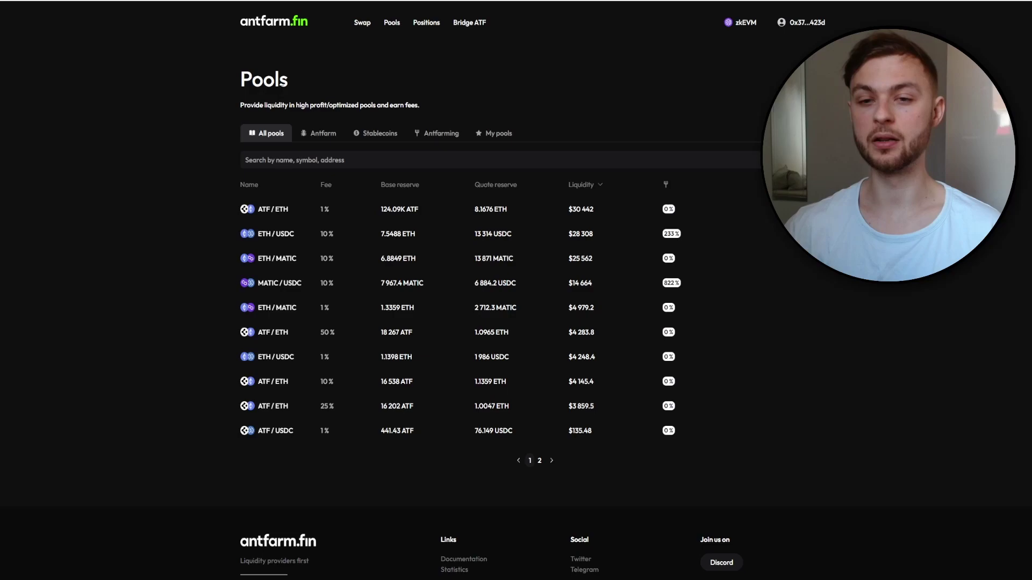
Open antfarm.fin's ATF/ETH swap and view the tradable token list without selecting one.
{"action": "left_click", "coordinate": [362, 22]}
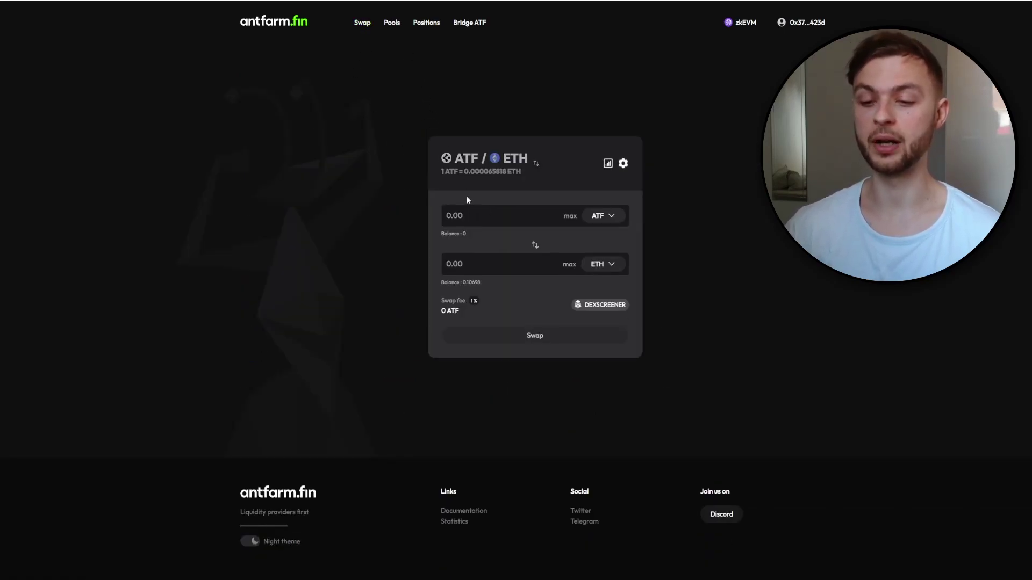
{"action": "left_click", "coordinate": [603, 215]}
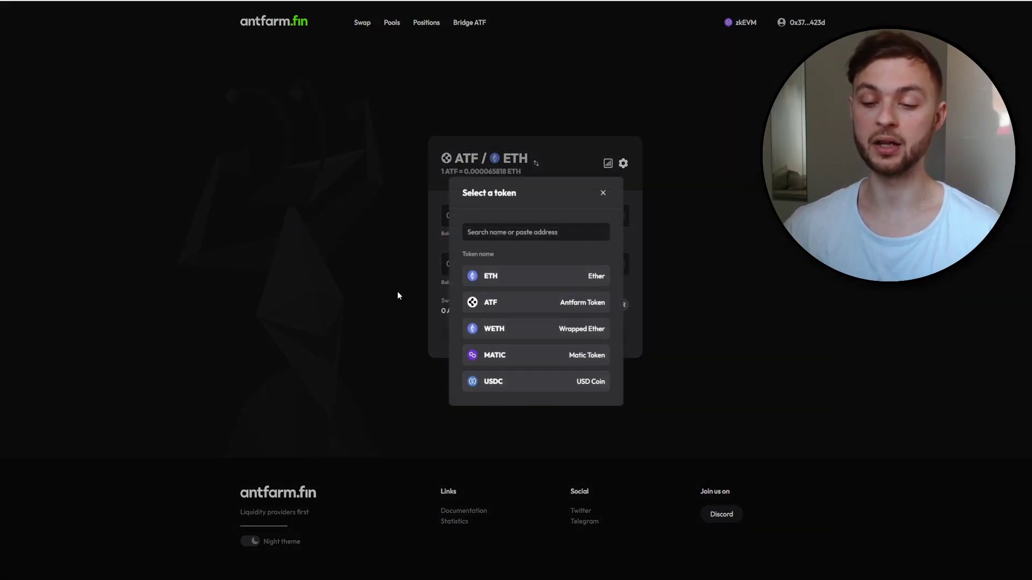
{"action": "left_click", "coordinate": [425, 209]}
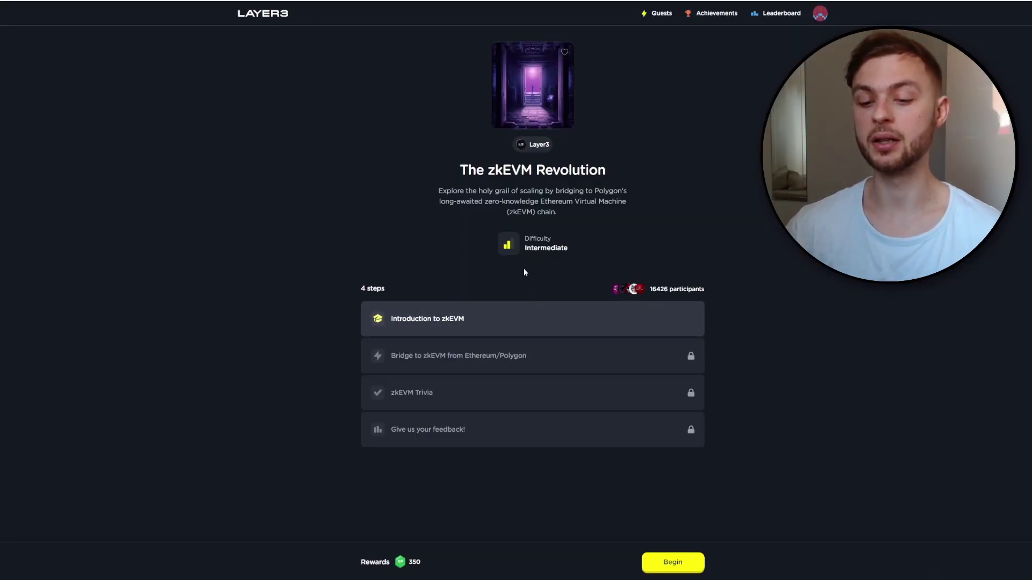
Begin The zkEVM Revolution quest, go through the intro lesson cards and answer the trivia questions.
{"action": "left_click", "coordinate": [670, 562]}
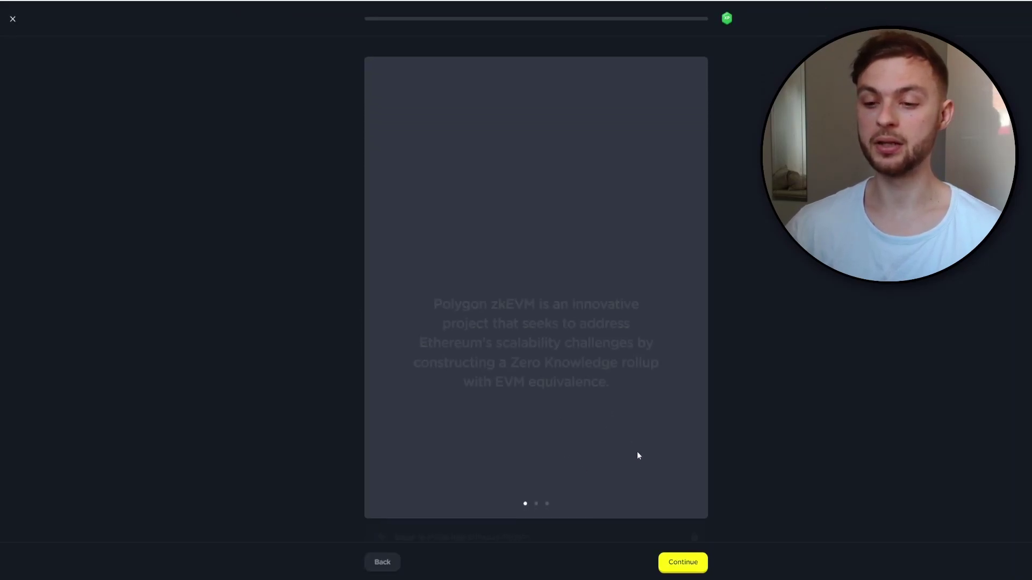
{"action": "left_click", "coordinate": [683, 562]}
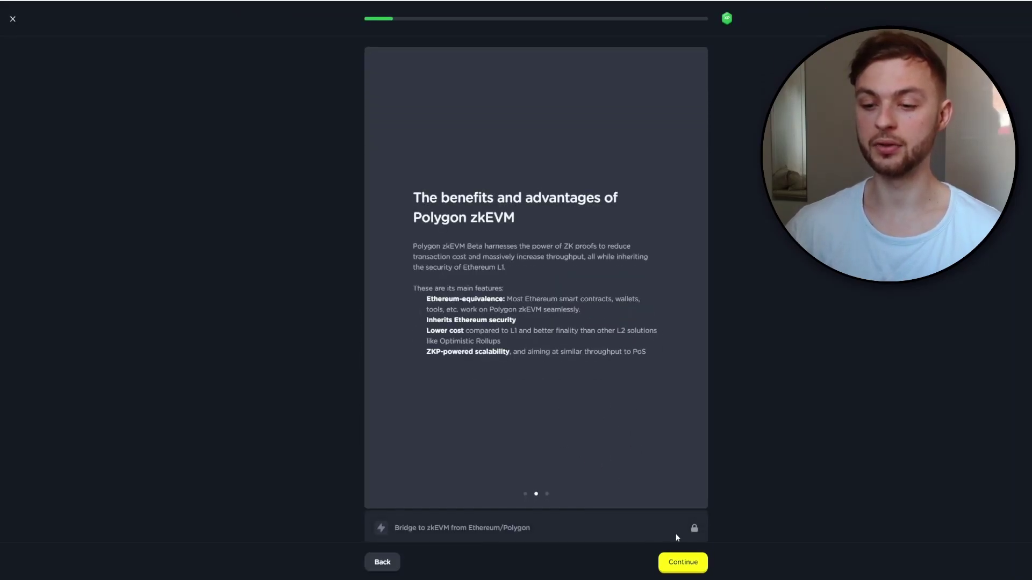
{"action": "left_click", "coordinate": [689, 569]}
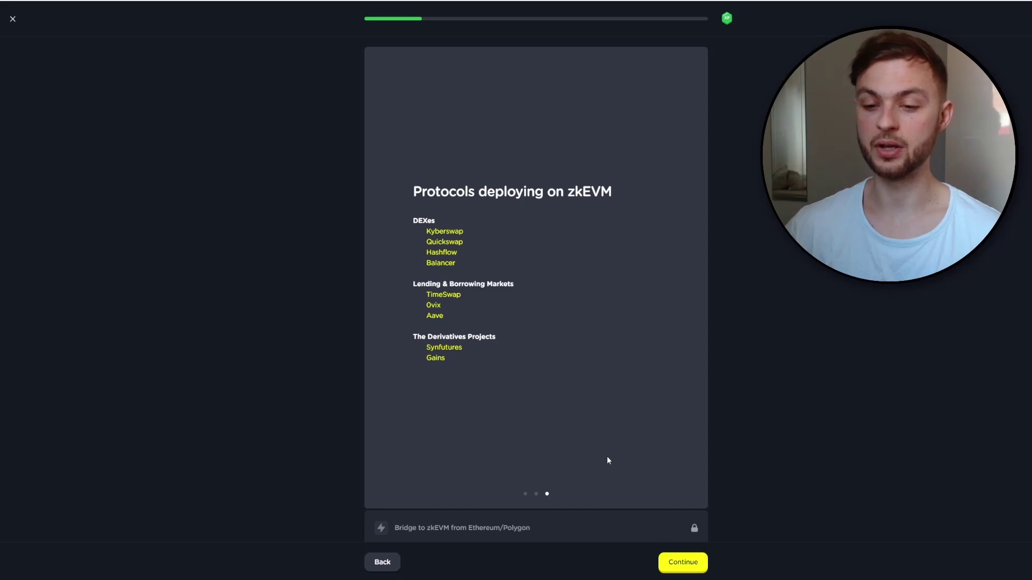
{"action": "left_click", "coordinate": [558, 268]}
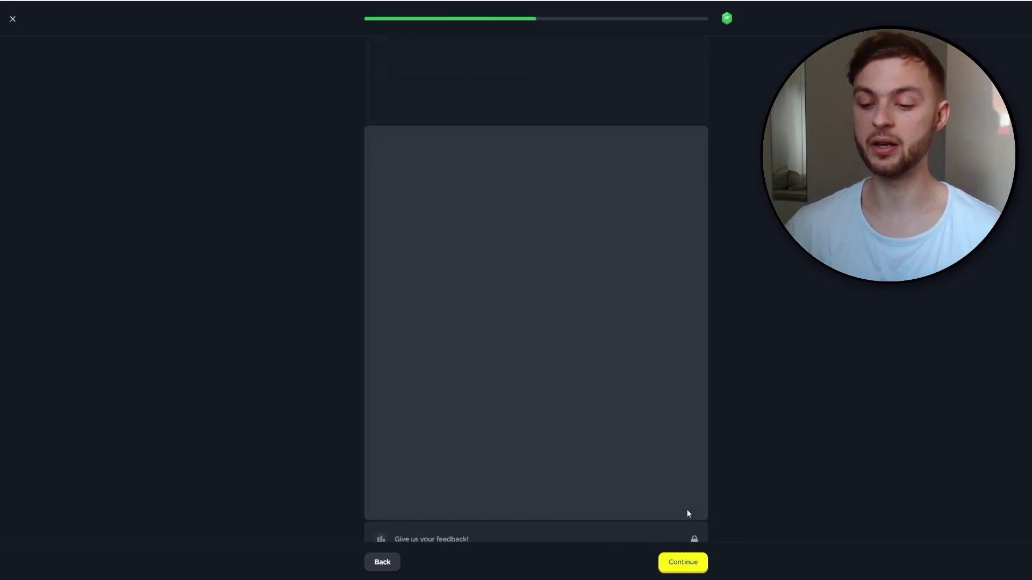
{"action": "left_click", "coordinate": [684, 563]}
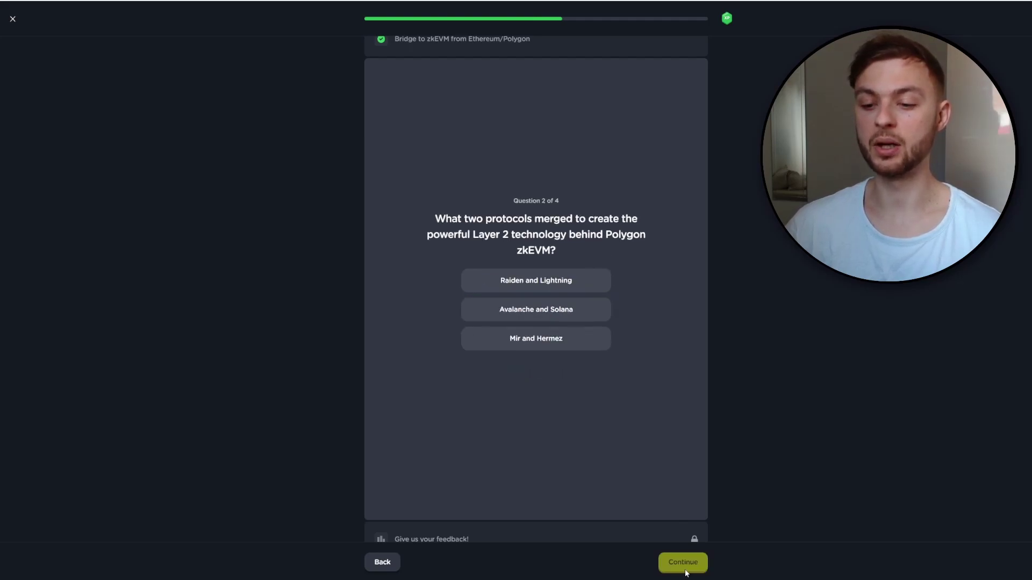
{"action": "left_click", "coordinate": [683, 563]}
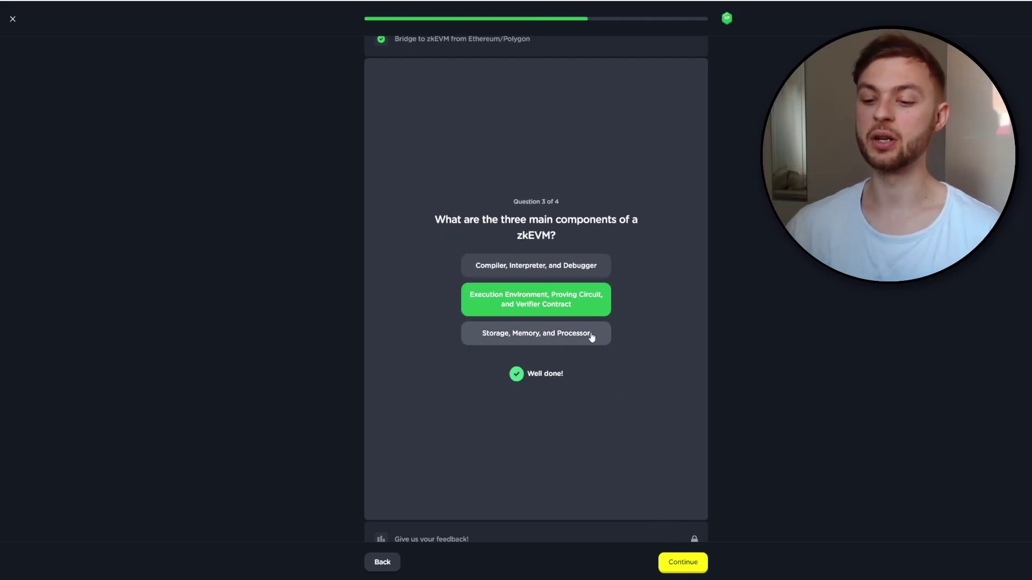
{"action": "left_click", "coordinate": [680, 562]}
{"action": "left_click", "coordinate": [677, 562]}
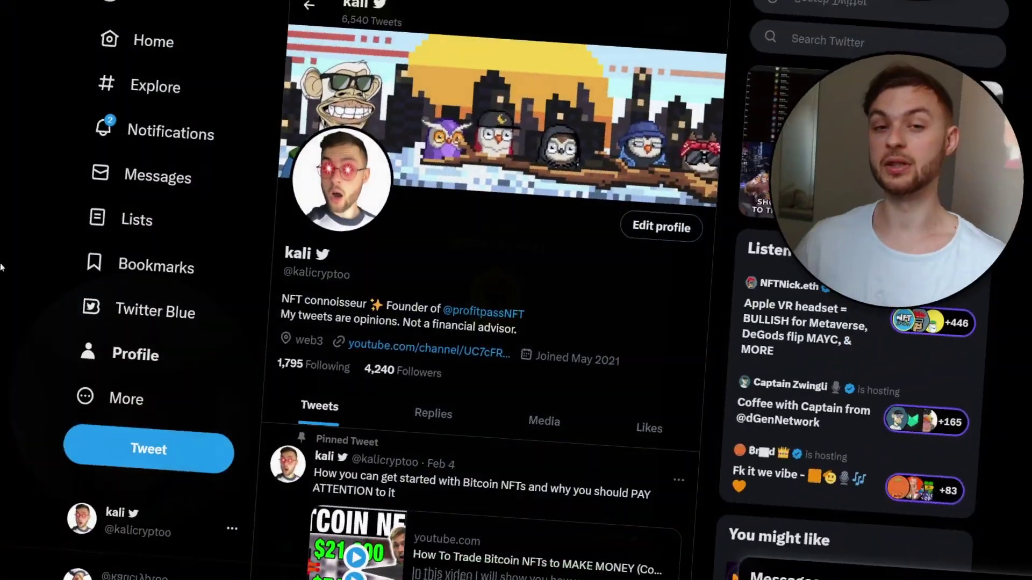